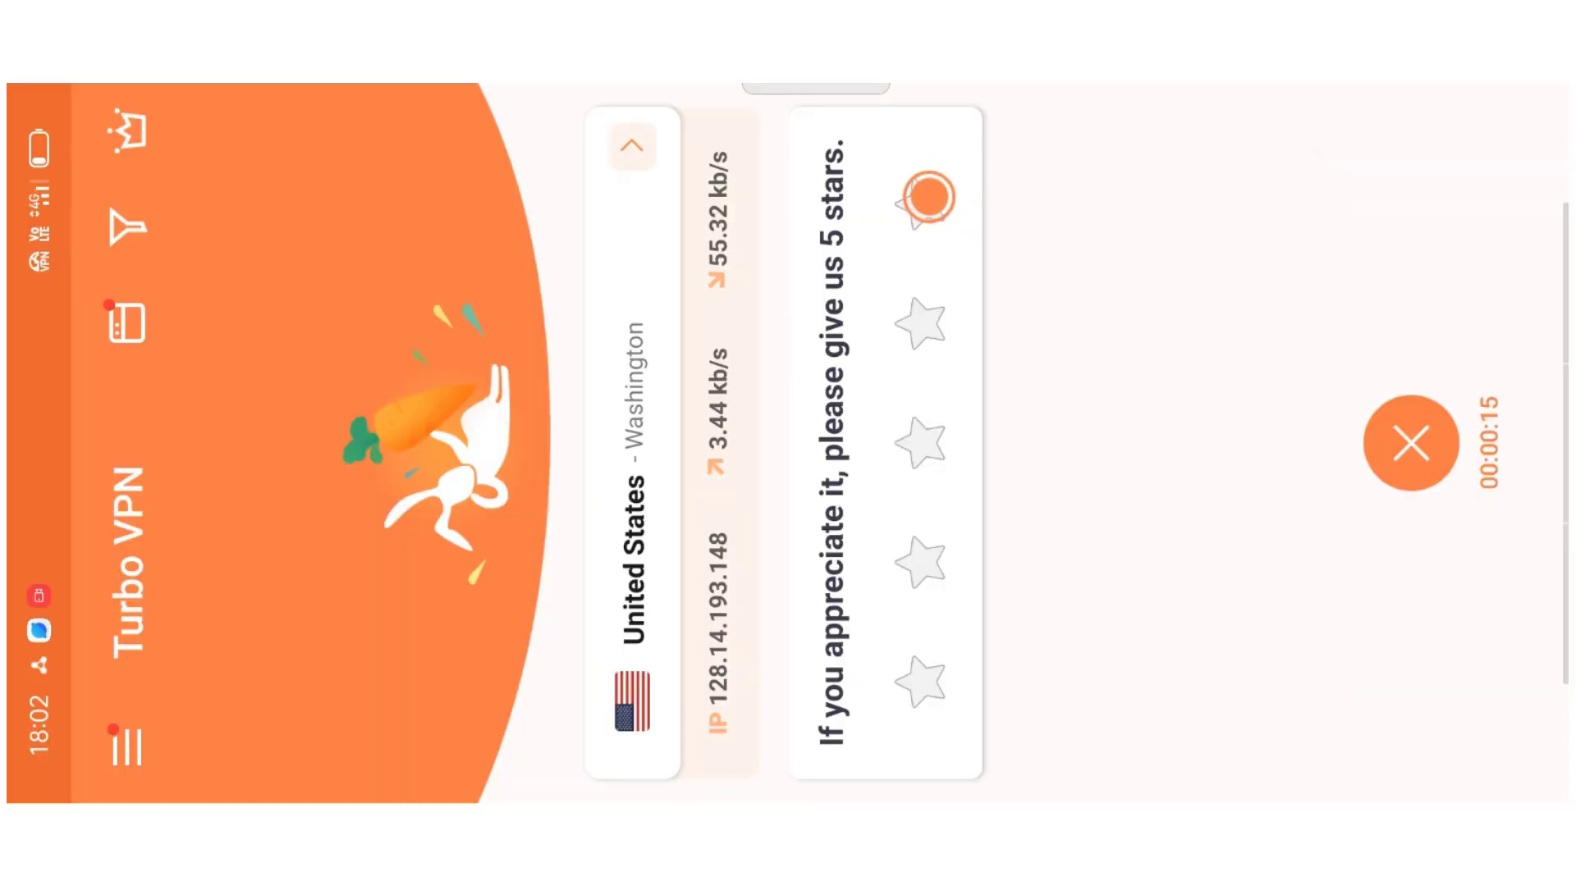
# Leave Turbo VPN connected to the United States server and go to the home screen.
pyautogui.press('super')
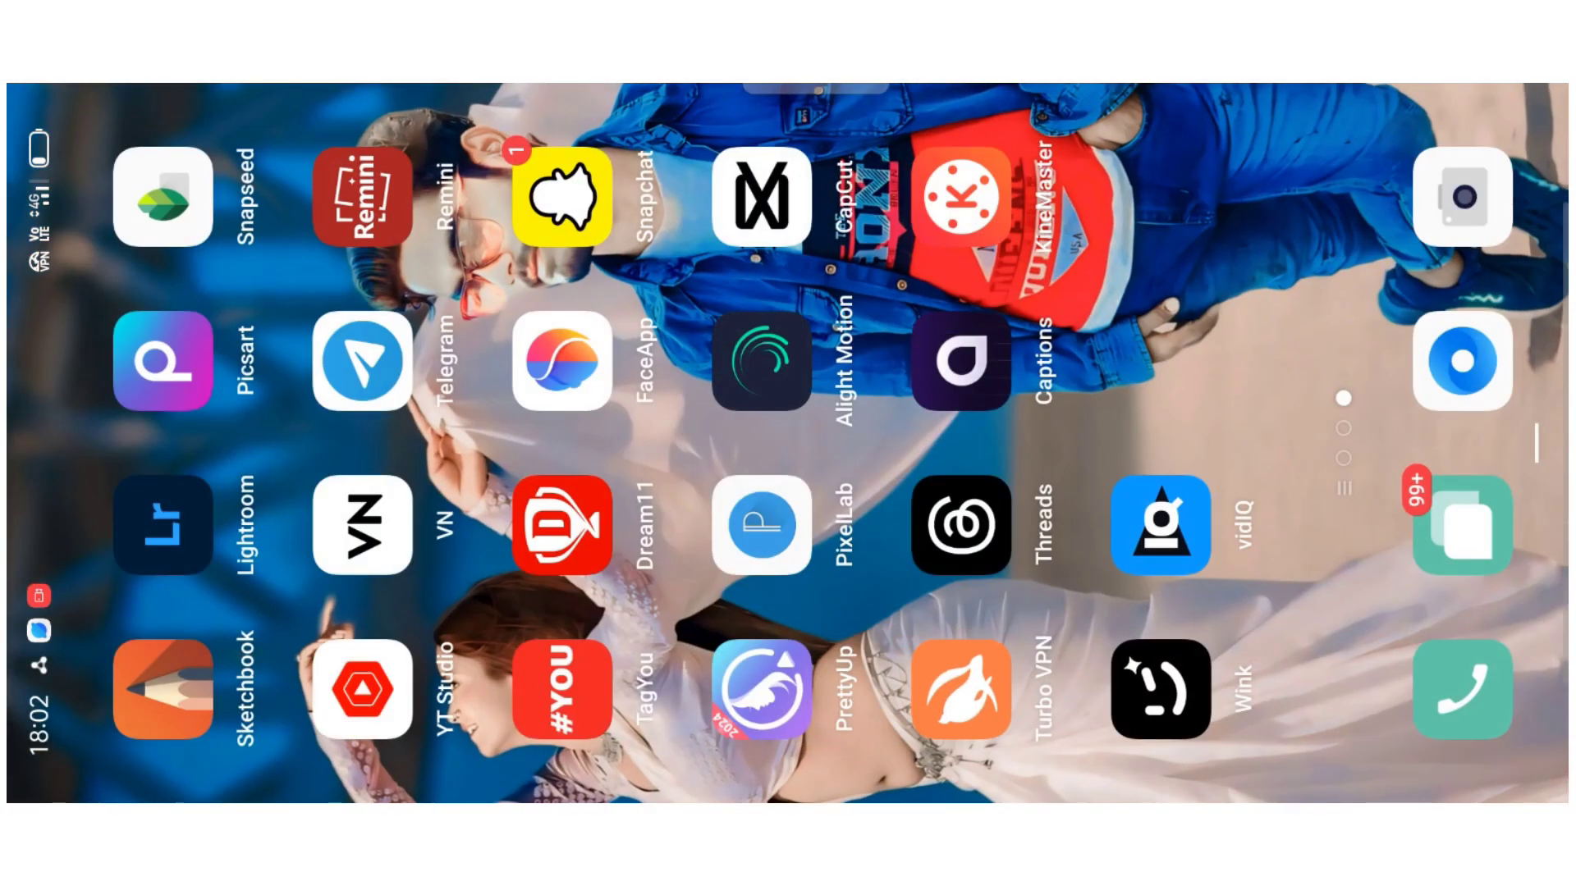
# Launch CapCut and dismiss the LiteApks update notice.
pyautogui.click(762, 197)
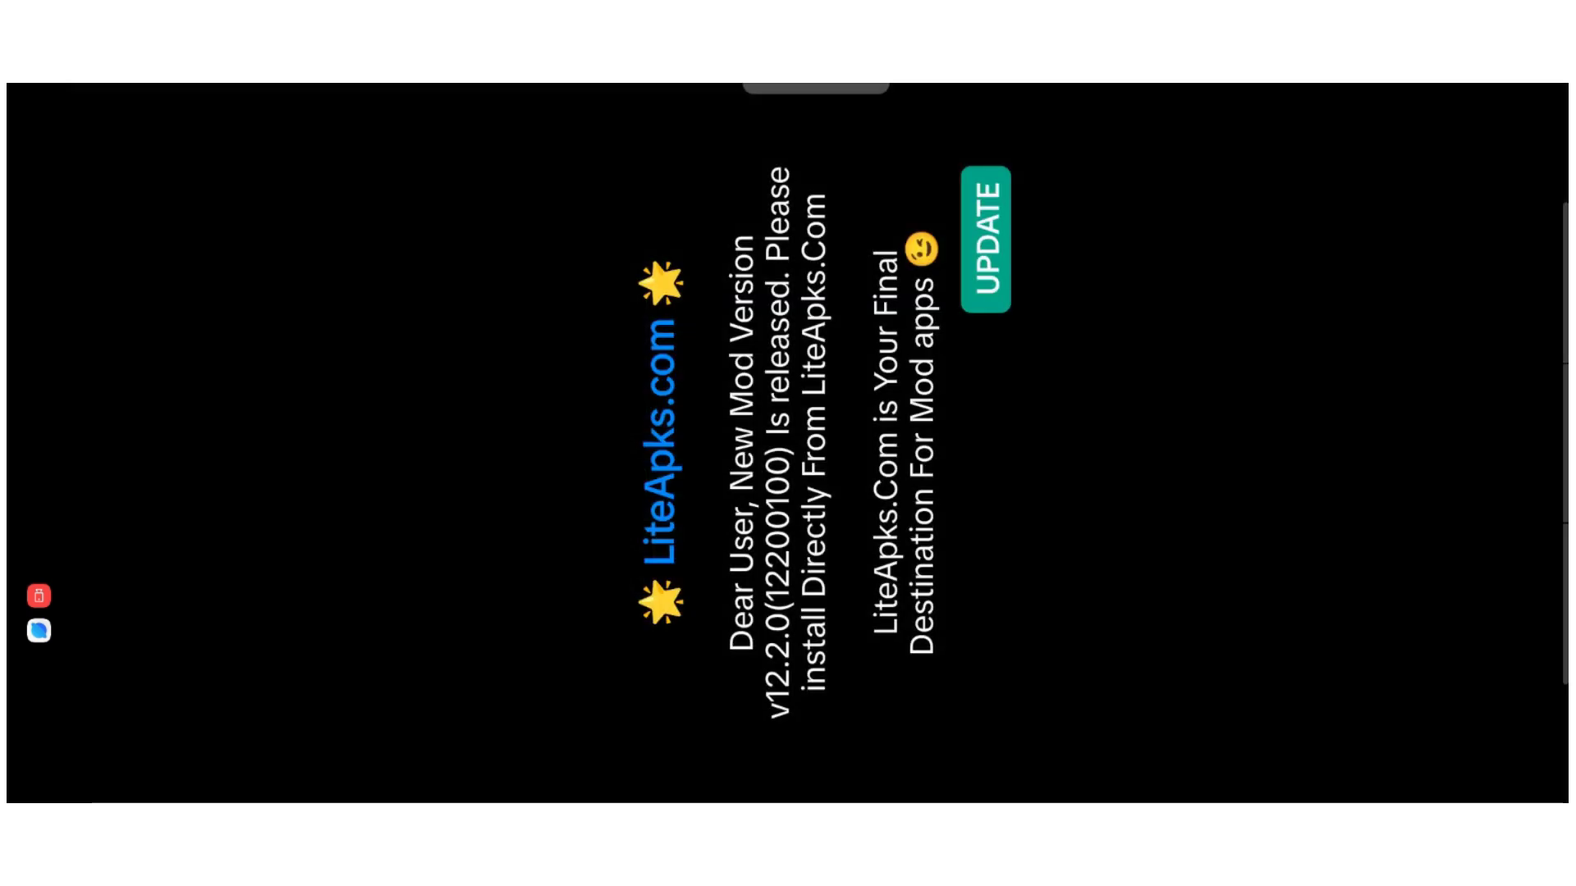
pyautogui.press('Escape')
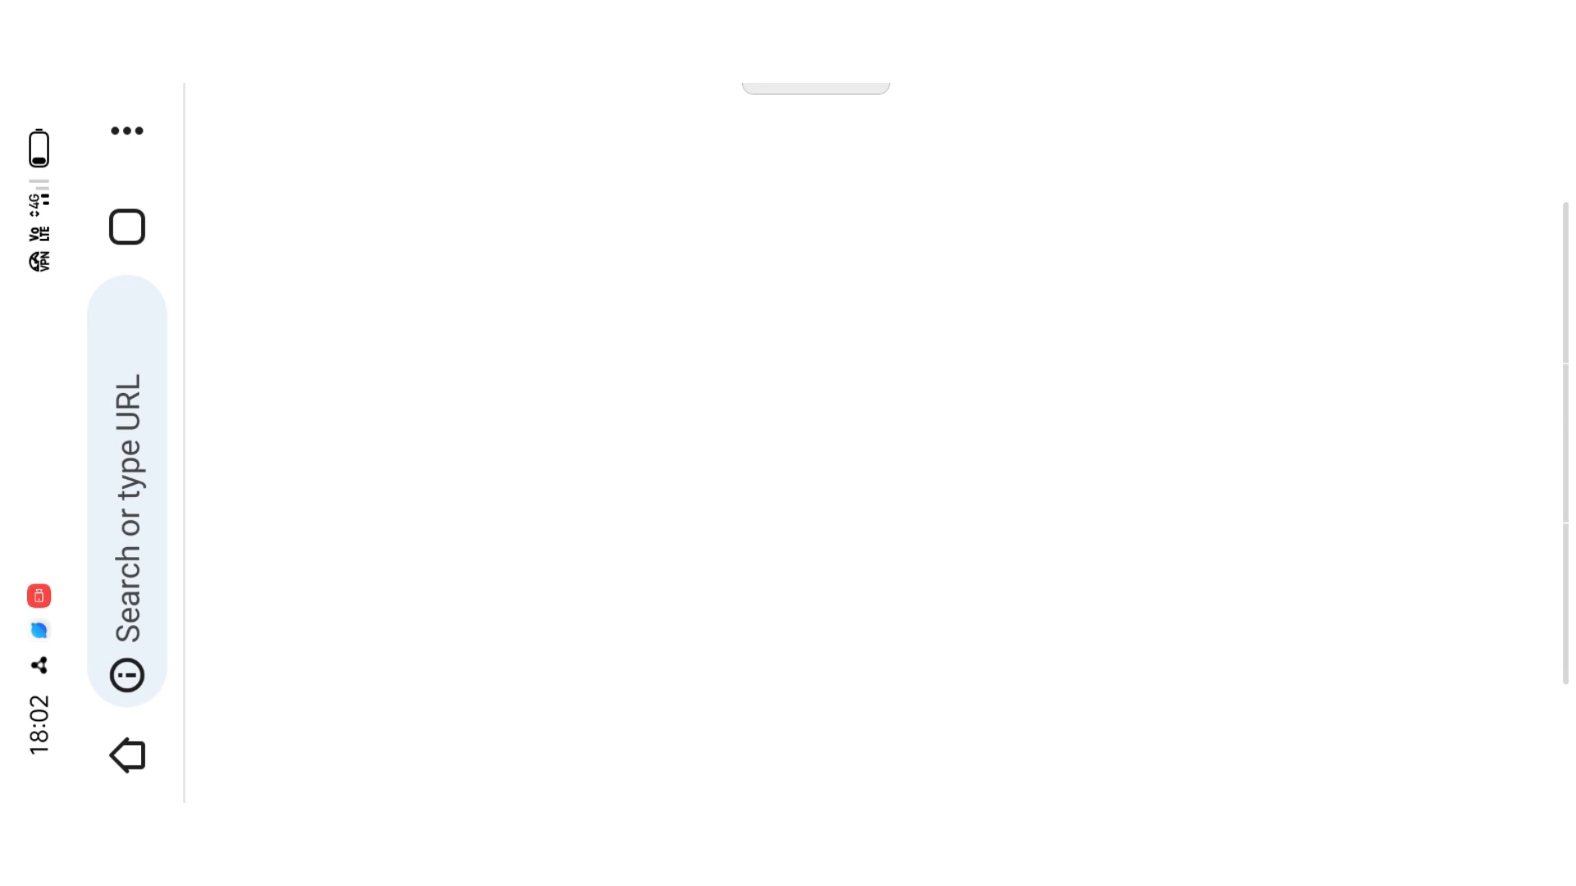
# Return to CapCut and create a new project from the 00:13 selfie video.
pyautogui.press('Escape')
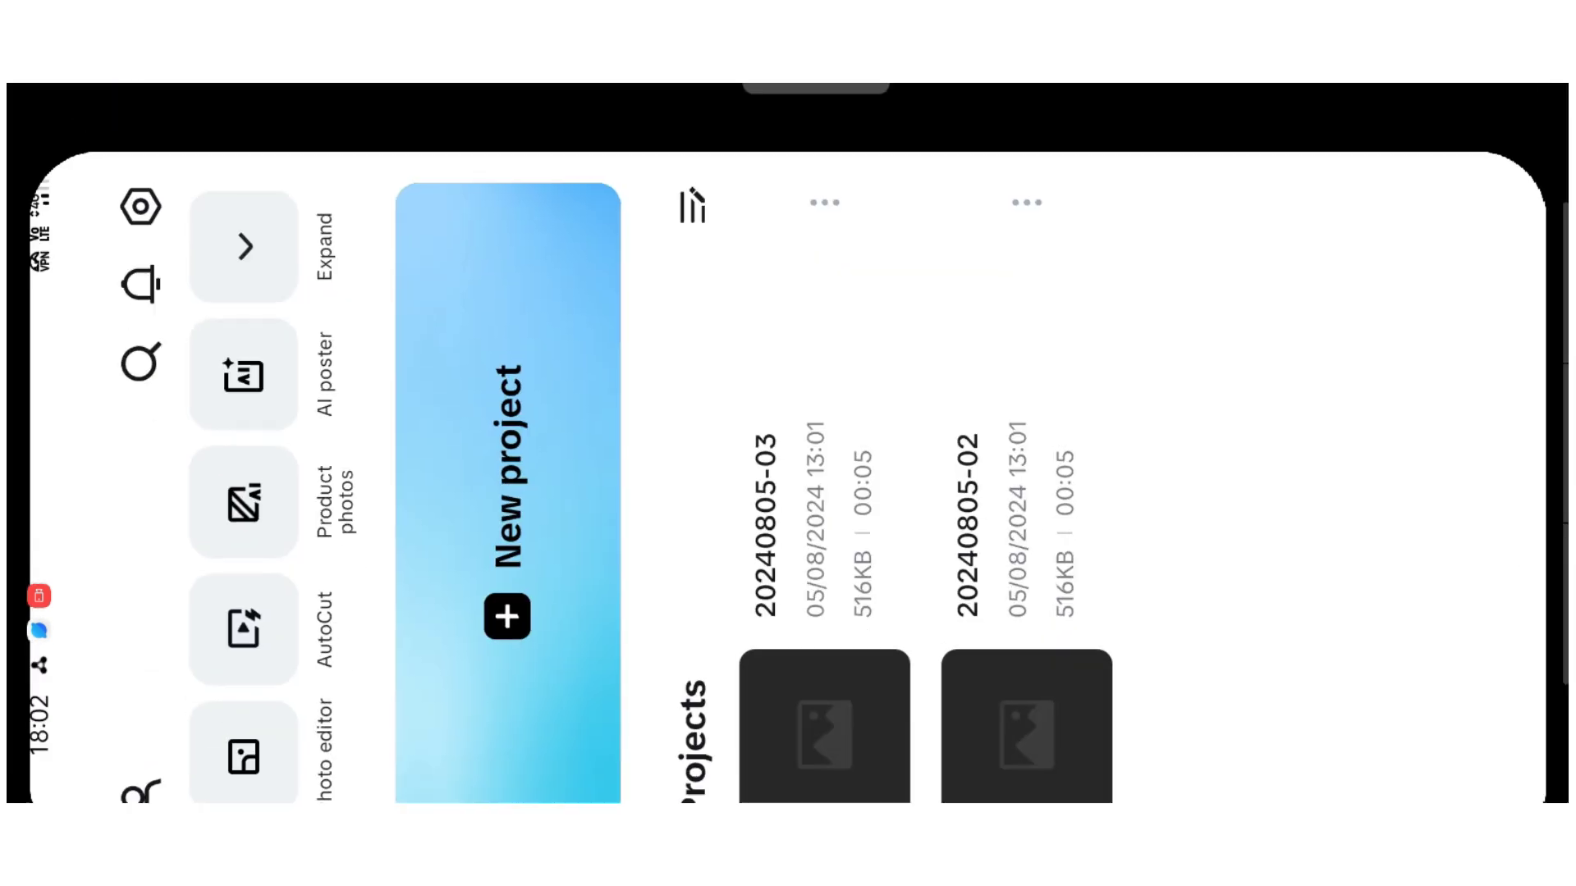
pyautogui.click(510, 353)
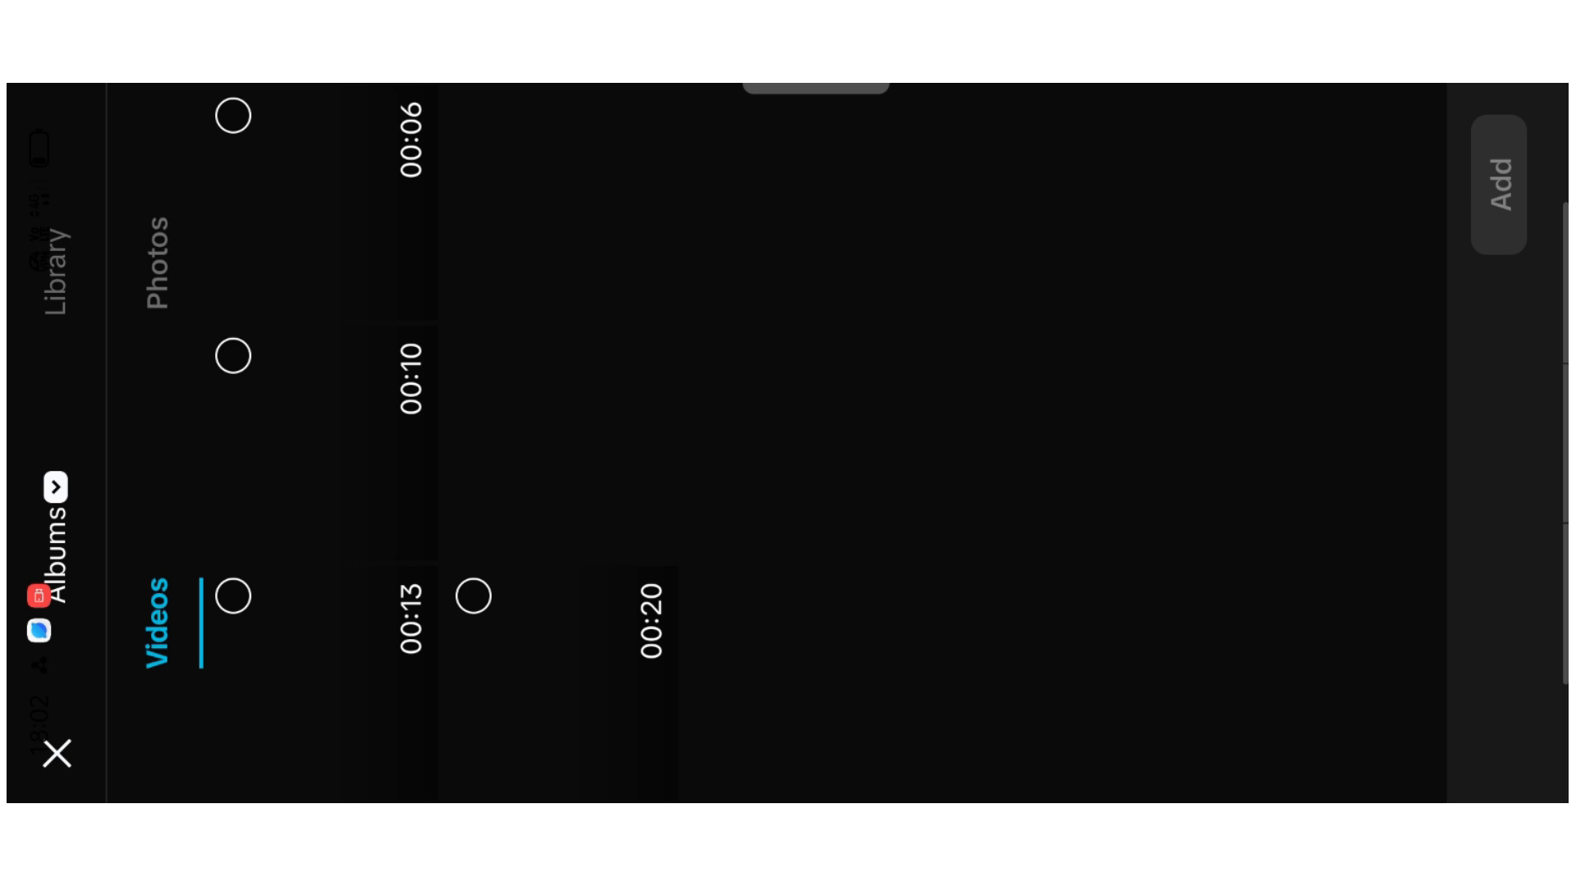
pyautogui.click(362, 613)
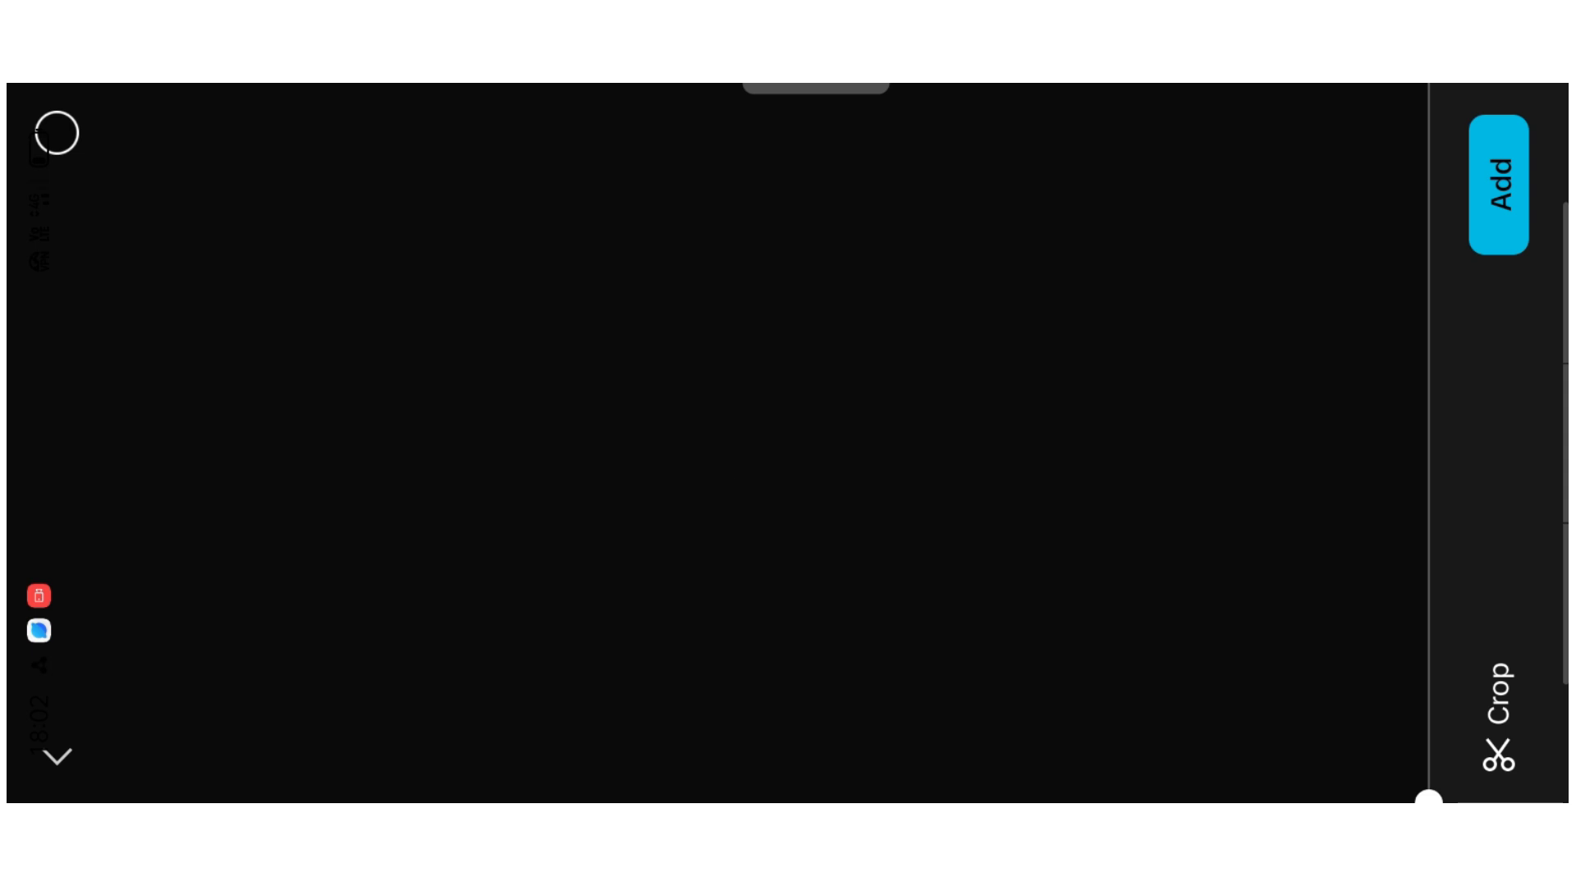
pyautogui.click(56, 133)
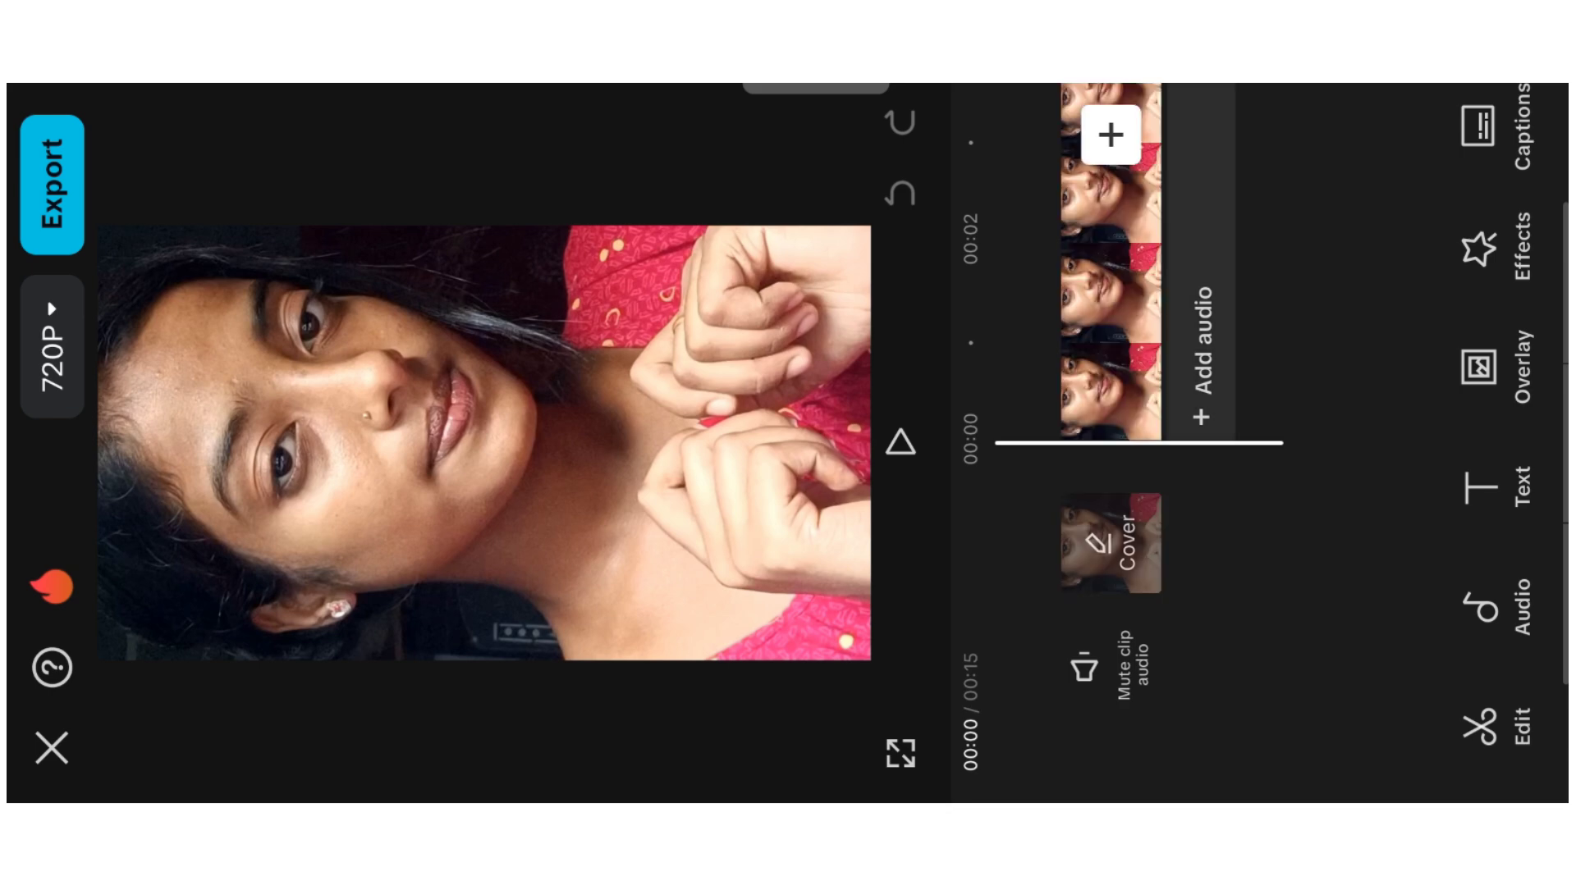
# Delete the automatic Ending clip at the timeline's end, then reselect the selfie clip.
pyautogui.moveTo(1082, 722); pyautogui.dragTo(998, 783)
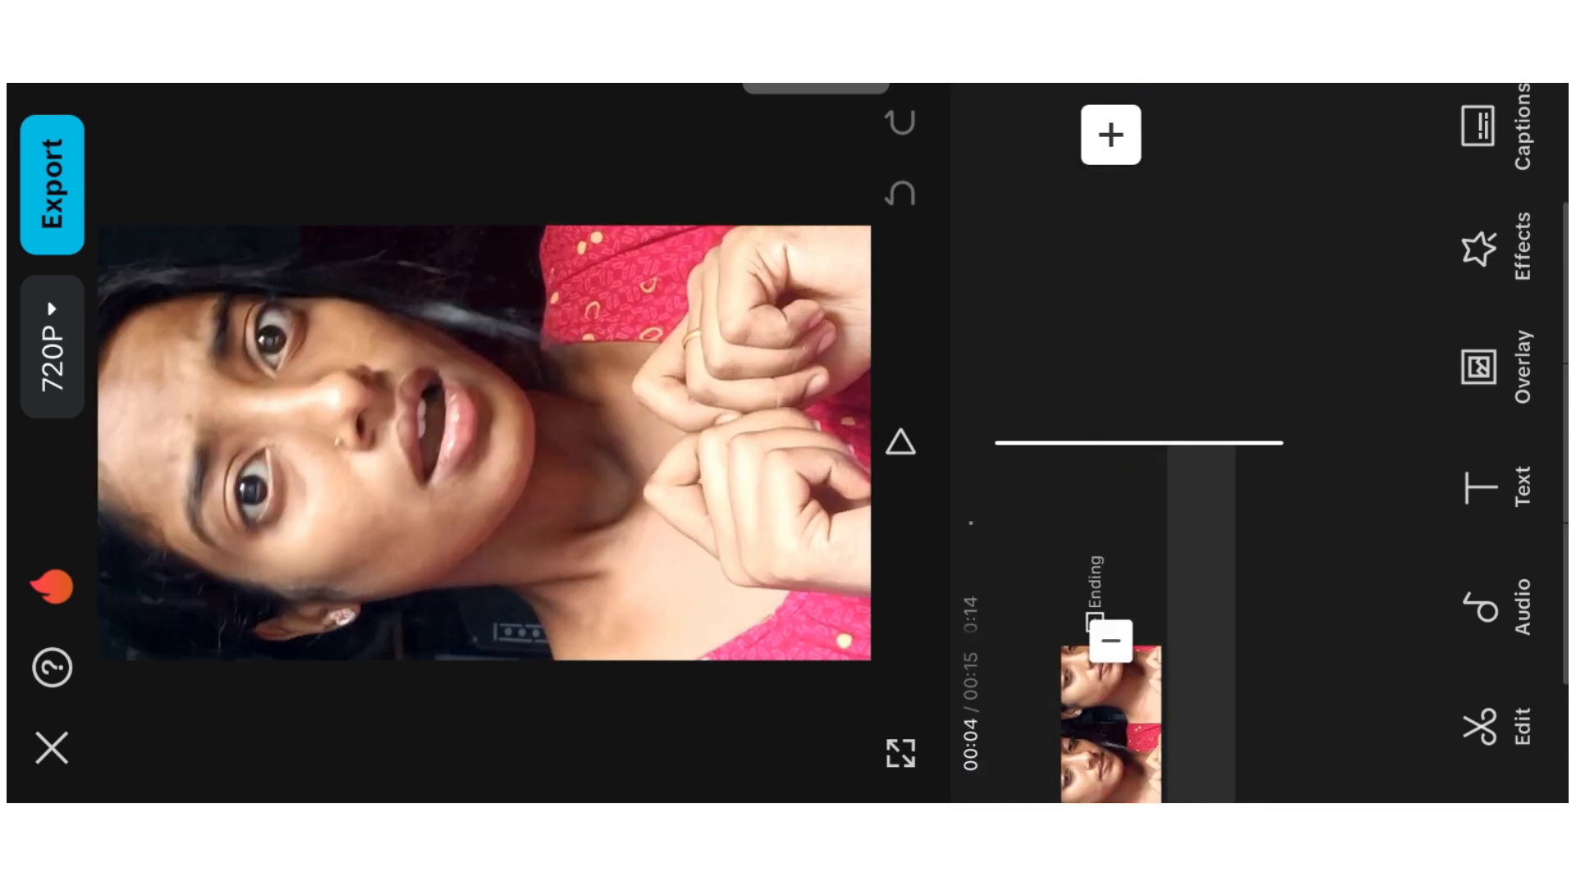
pyautogui.click(1123, 532)
pyautogui.click(1492, 156)
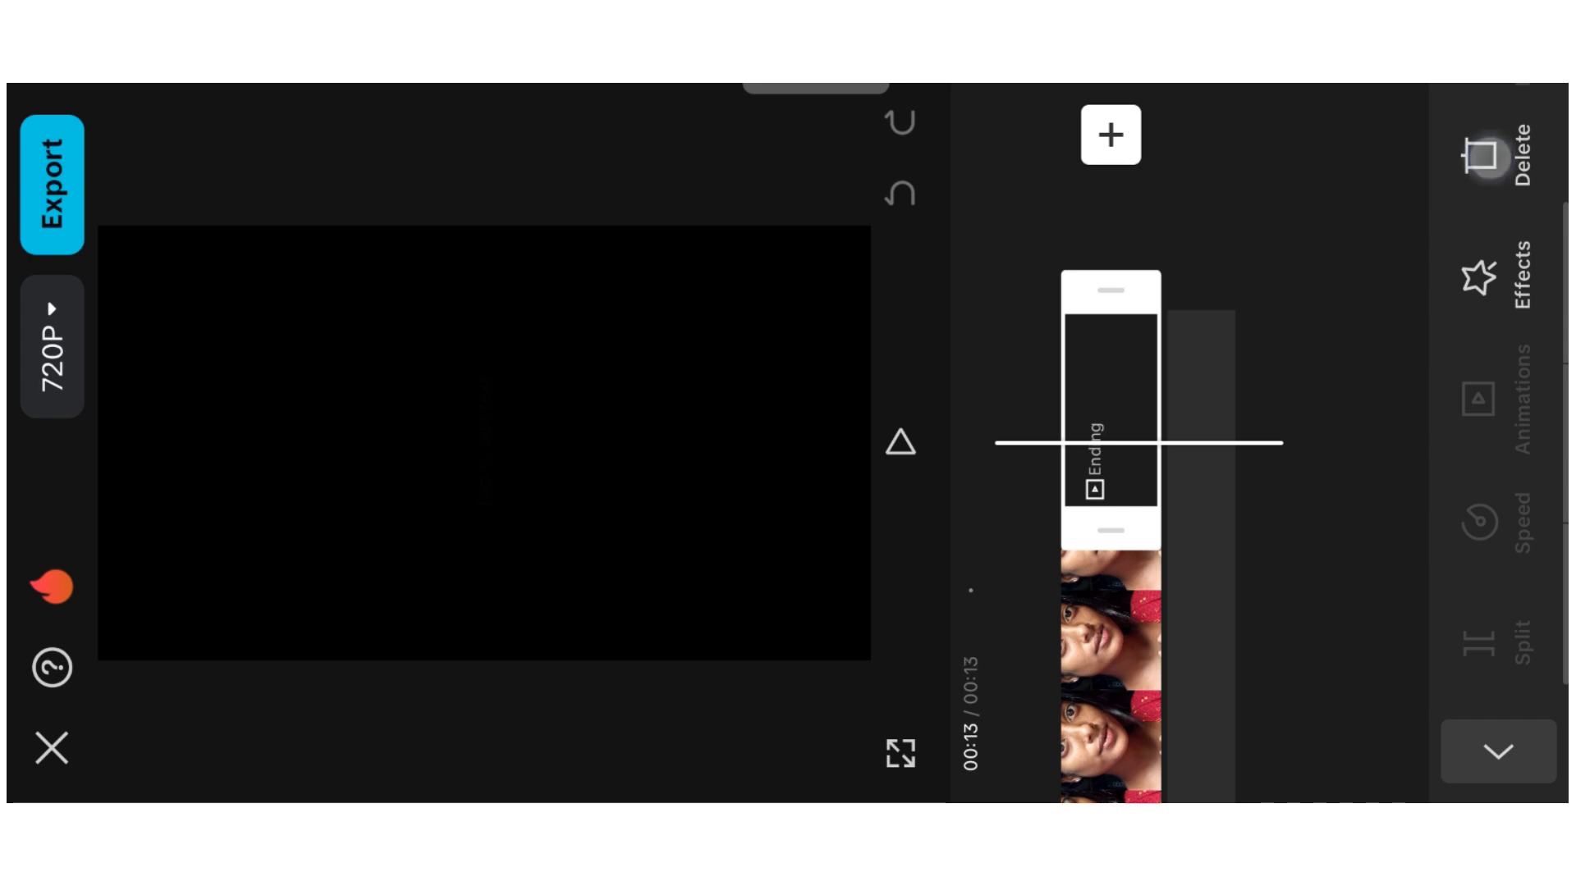
pyautogui.moveTo(1362, 274); pyautogui.dragTo(1363, 108)
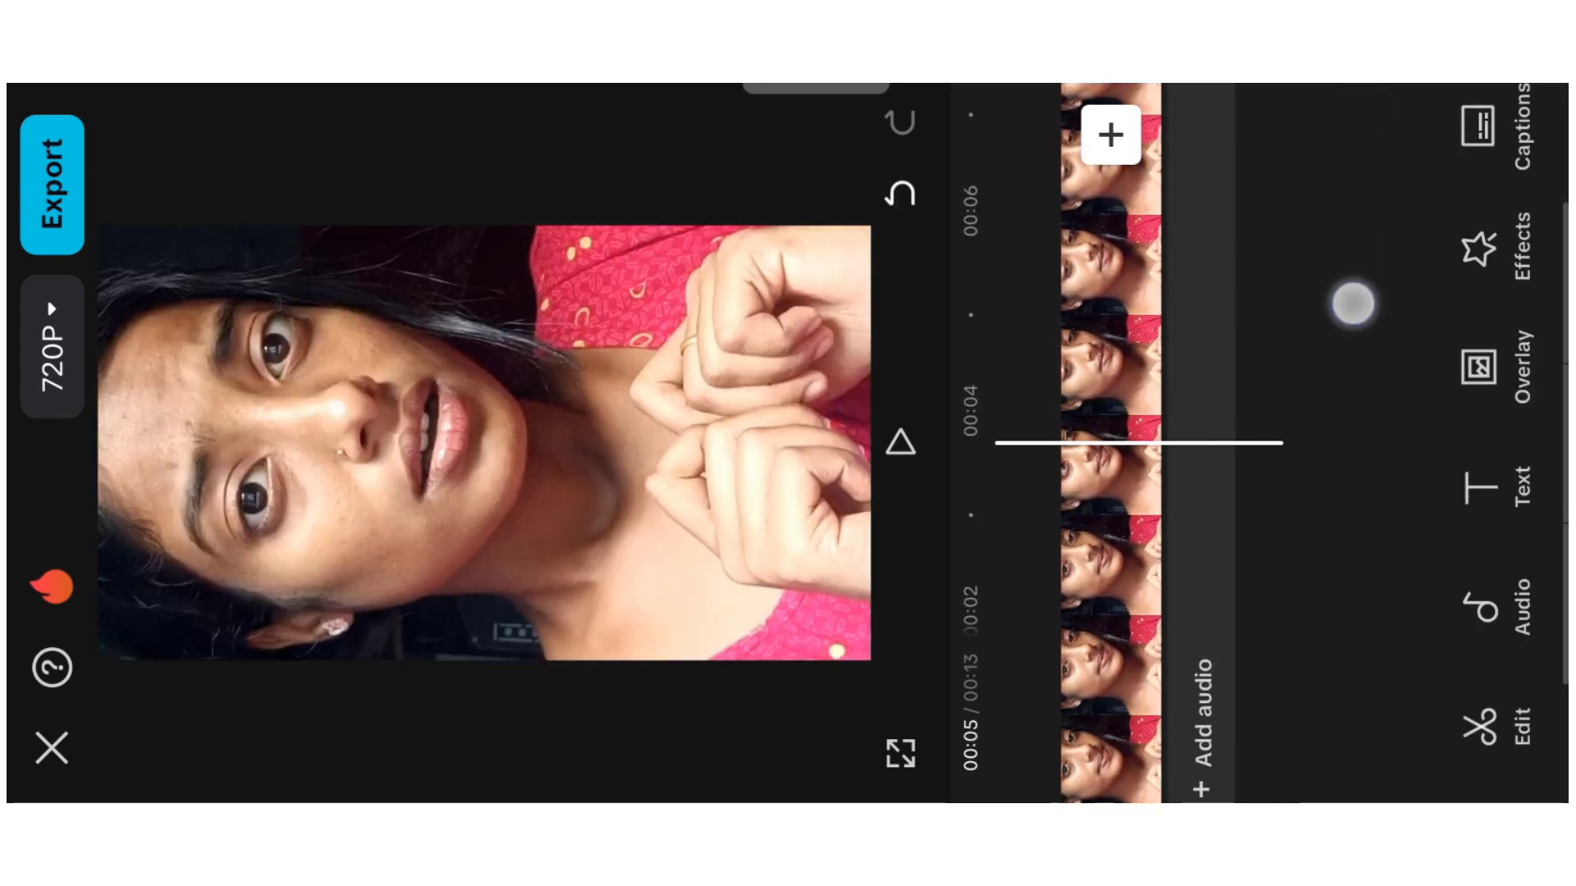
pyautogui.moveTo(1351, 303); pyautogui.dragTo(1353, 107)
pyautogui.click(1113, 308)
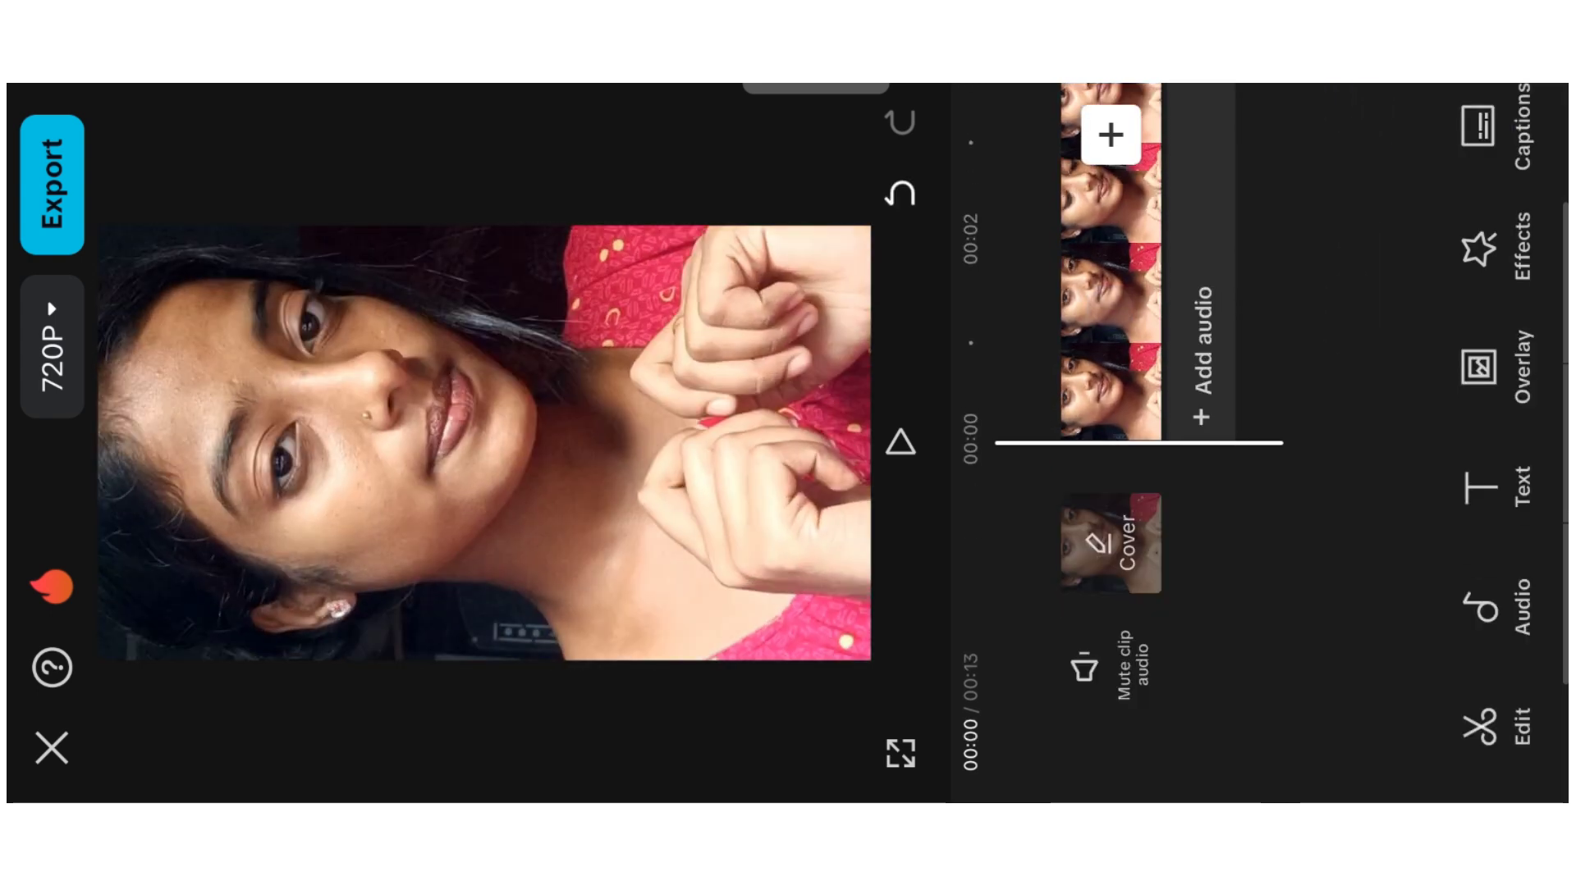
# Set the selfie clip's volume to 0 and play it back to check.
pyautogui.moveTo(1465, 520); pyautogui.dragTo(1473, 723)
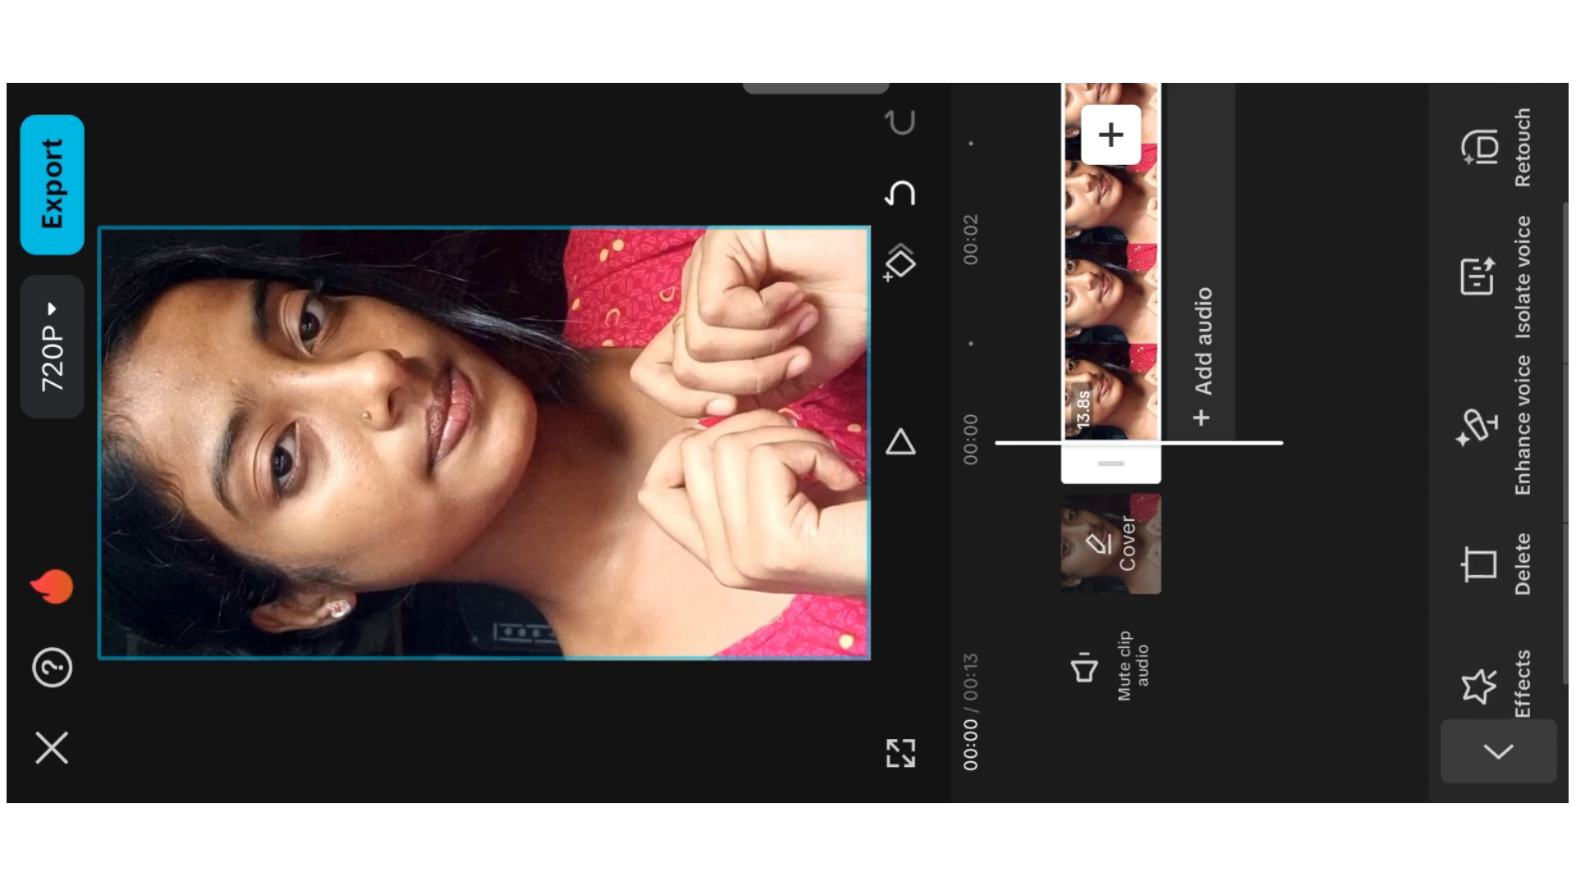
pyautogui.moveTo(1473, 353); pyautogui.dragTo(1477, 686)
pyautogui.click(1478, 396)
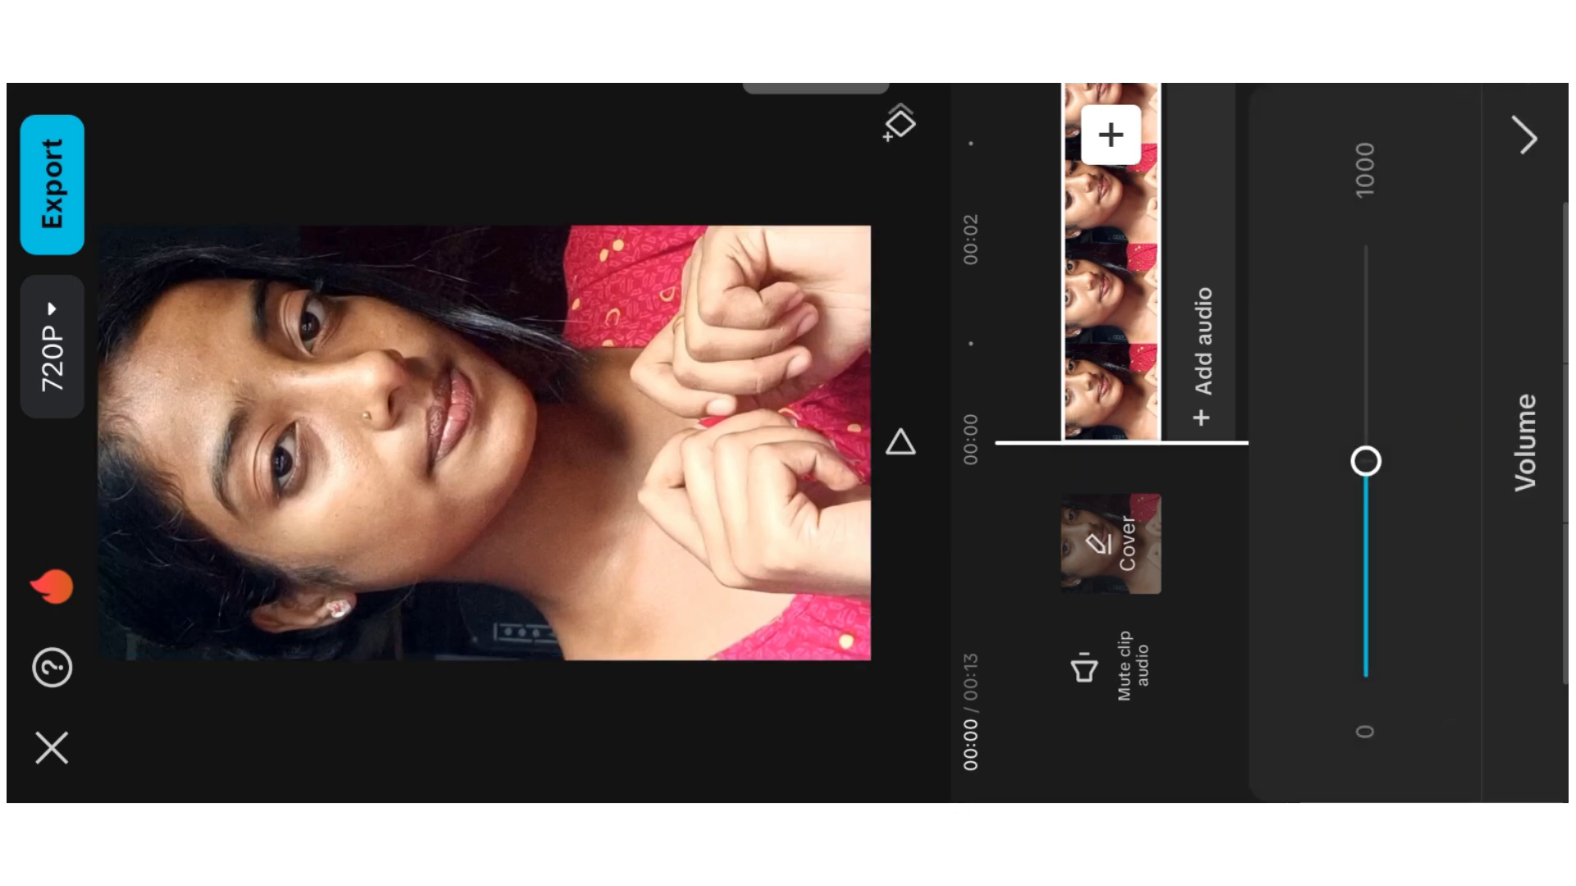
pyautogui.moveTo(1365, 457); pyautogui.dragTo(1365, 675)
pyautogui.click(1527, 135)
pyautogui.click(900, 443)
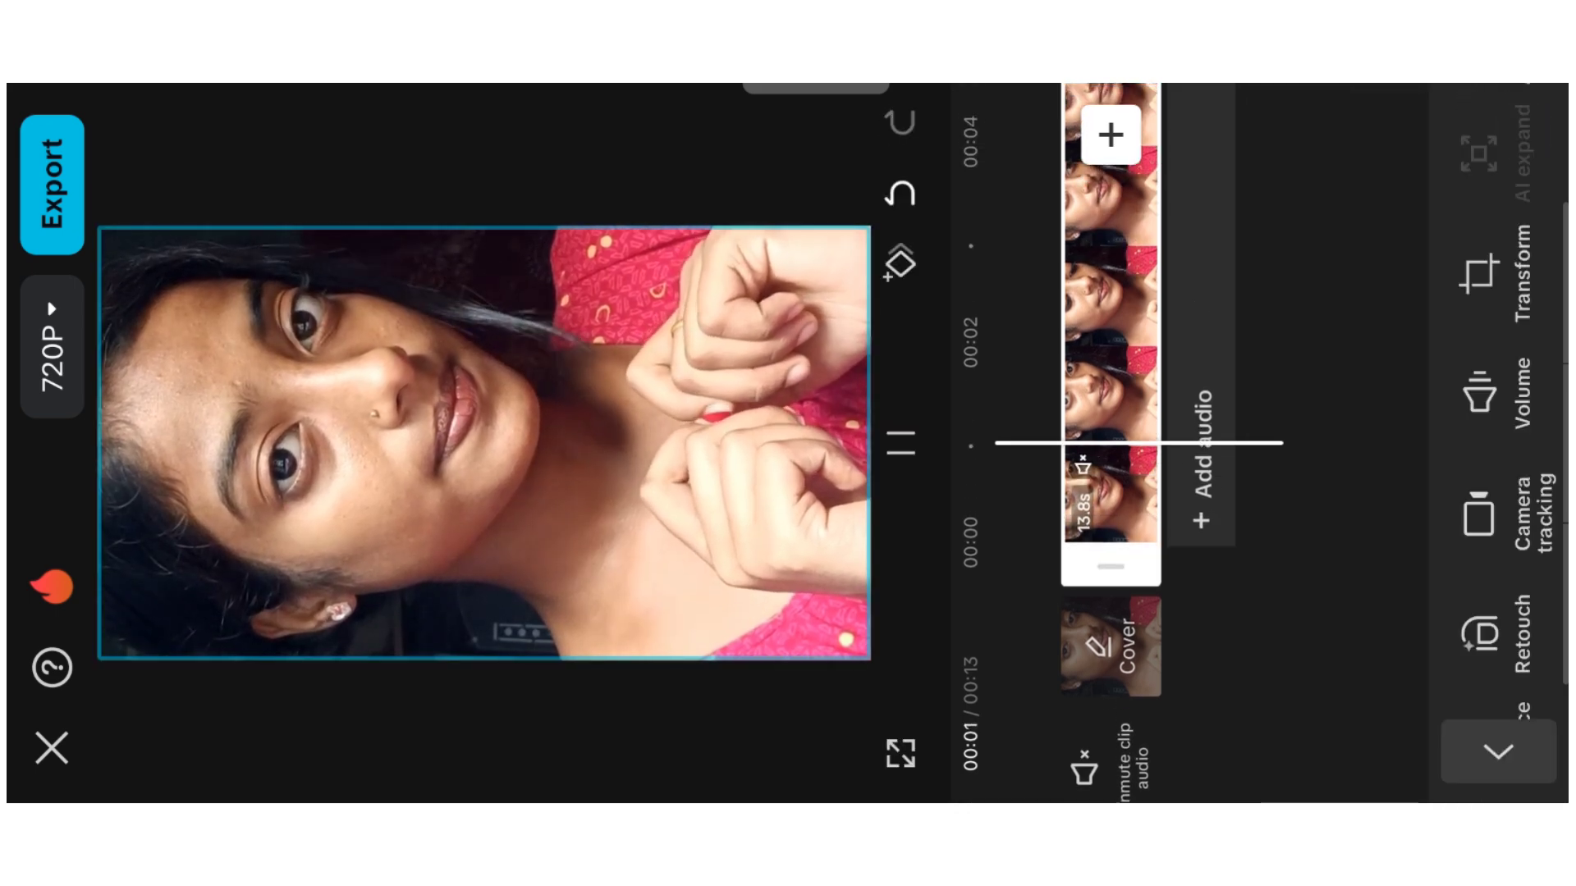
pyautogui.click(1395, 97)
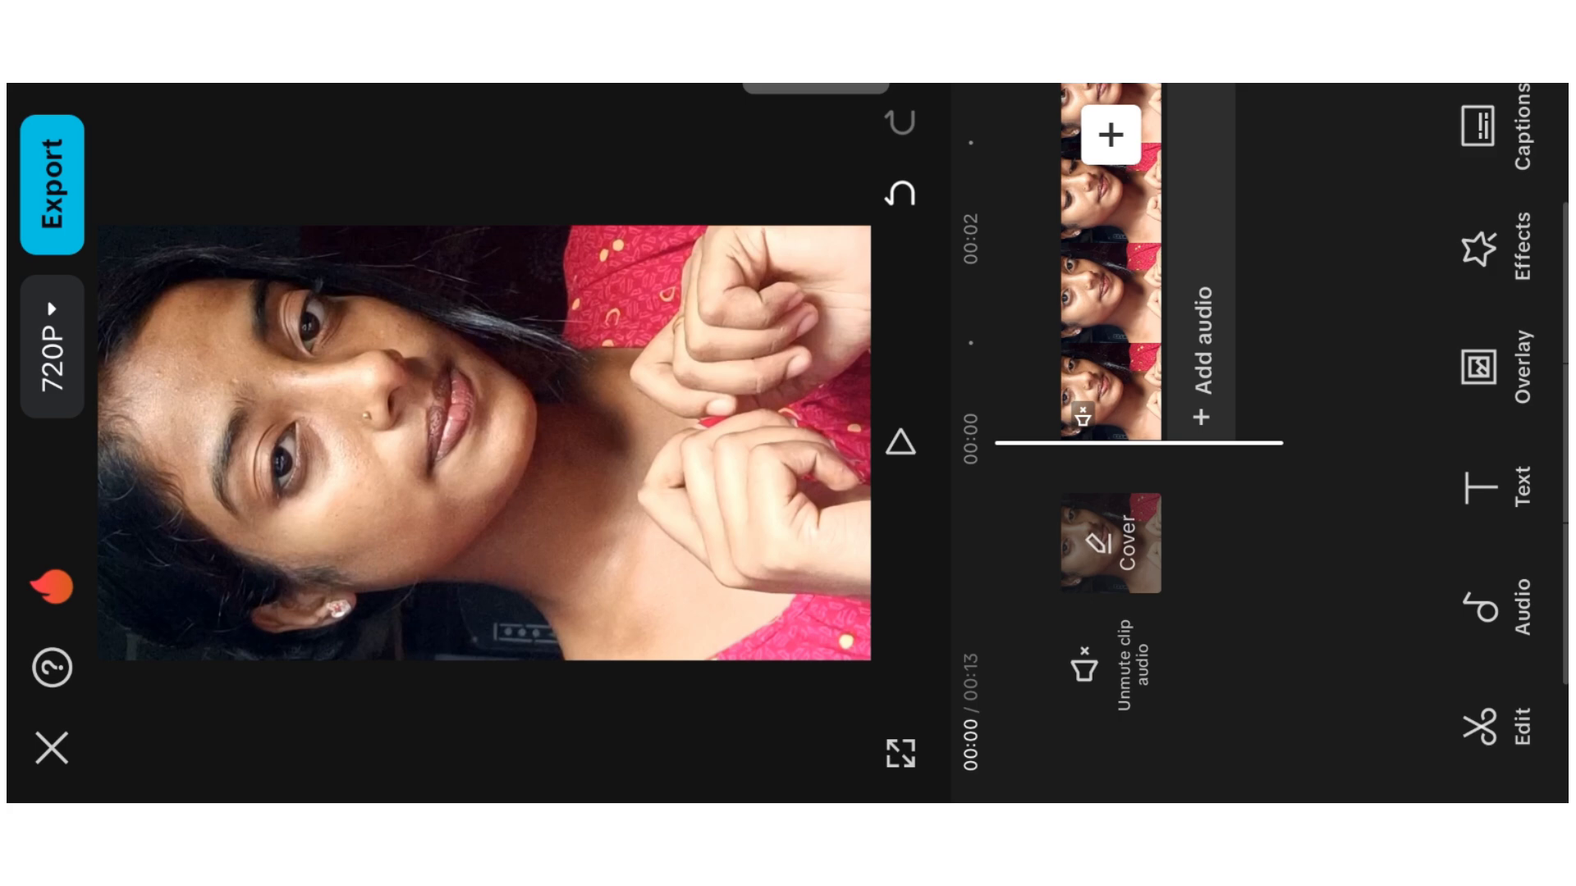
# Reselect the clip and bring up its Retouch options.
pyautogui.click(1105, 306)
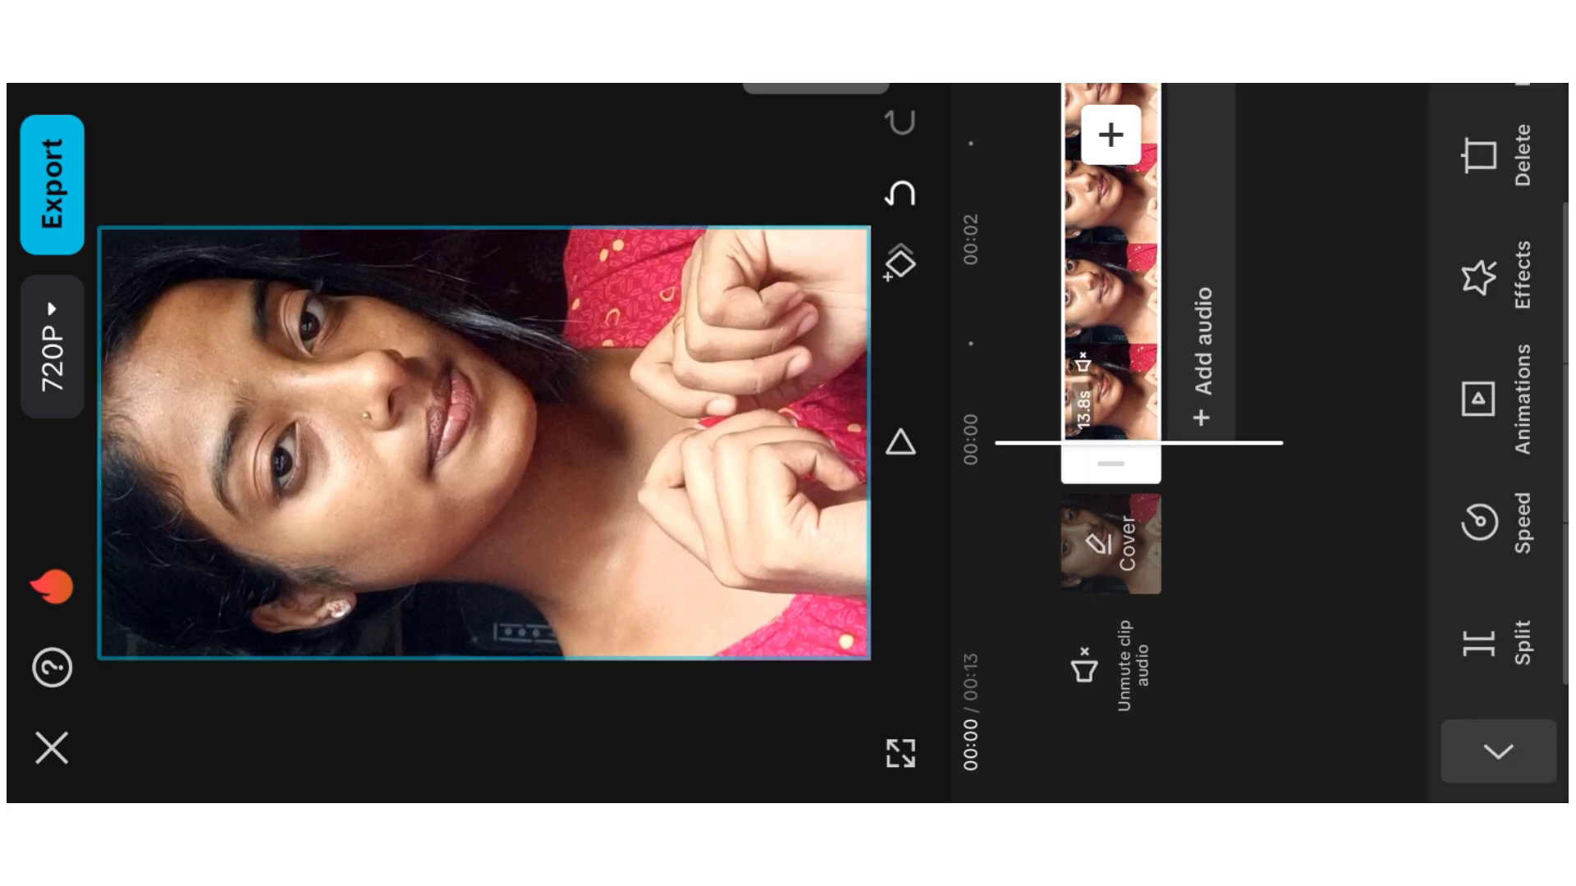
pyautogui.moveTo(1494, 345); pyautogui.dragTo(1495, 651)
pyautogui.moveTo(1488, 328); pyautogui.dragTo(1488, 633)
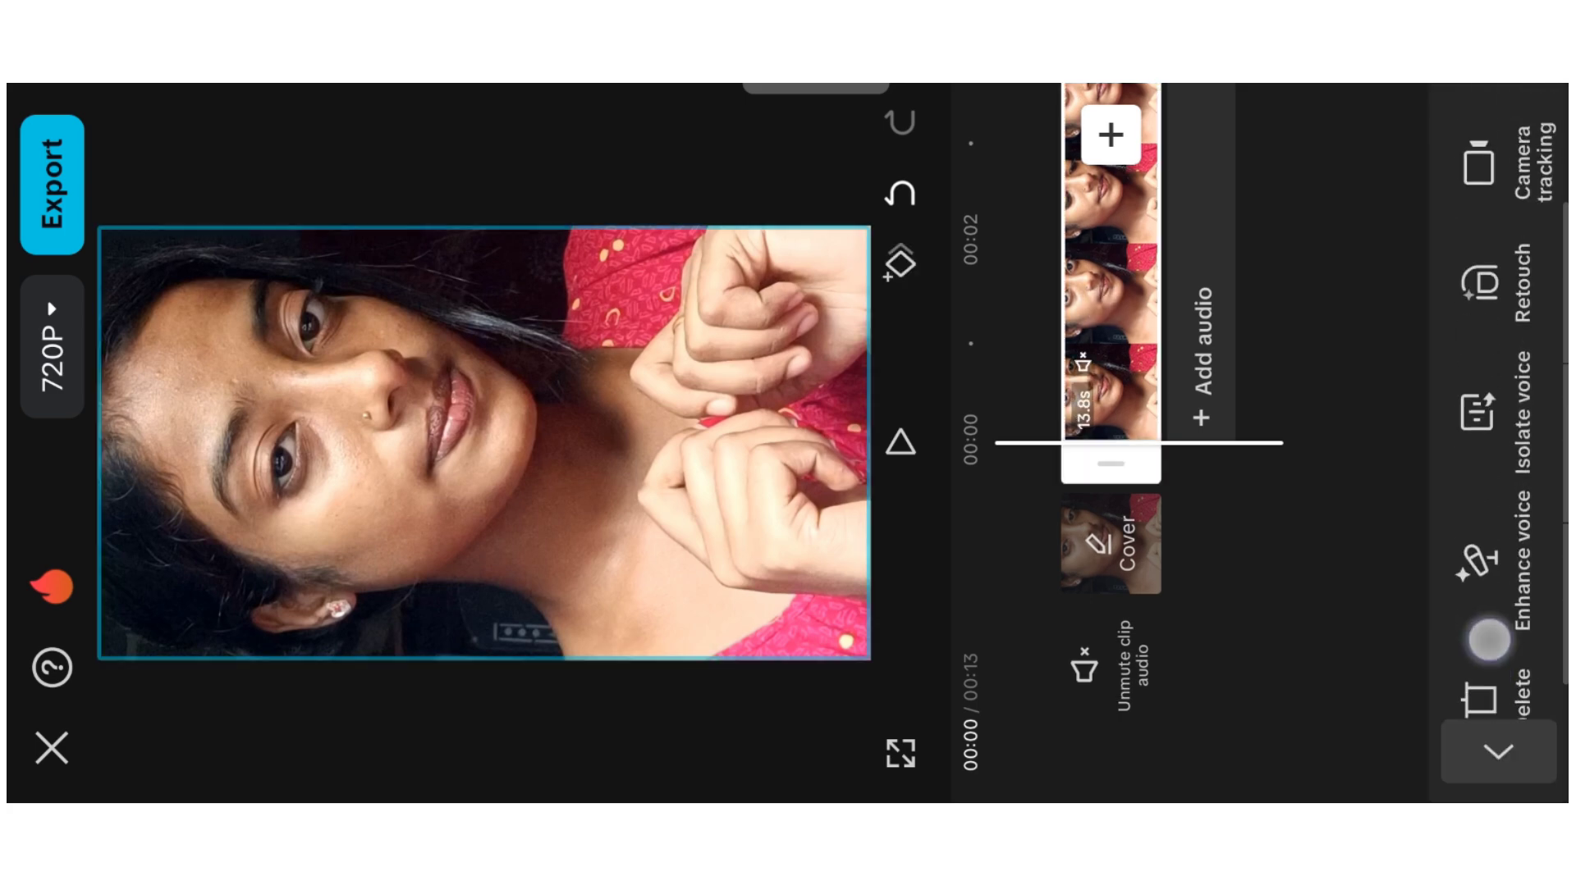
pyautogui.moveTo(1490, 345); pyautogui.dragTo(1490, 640)
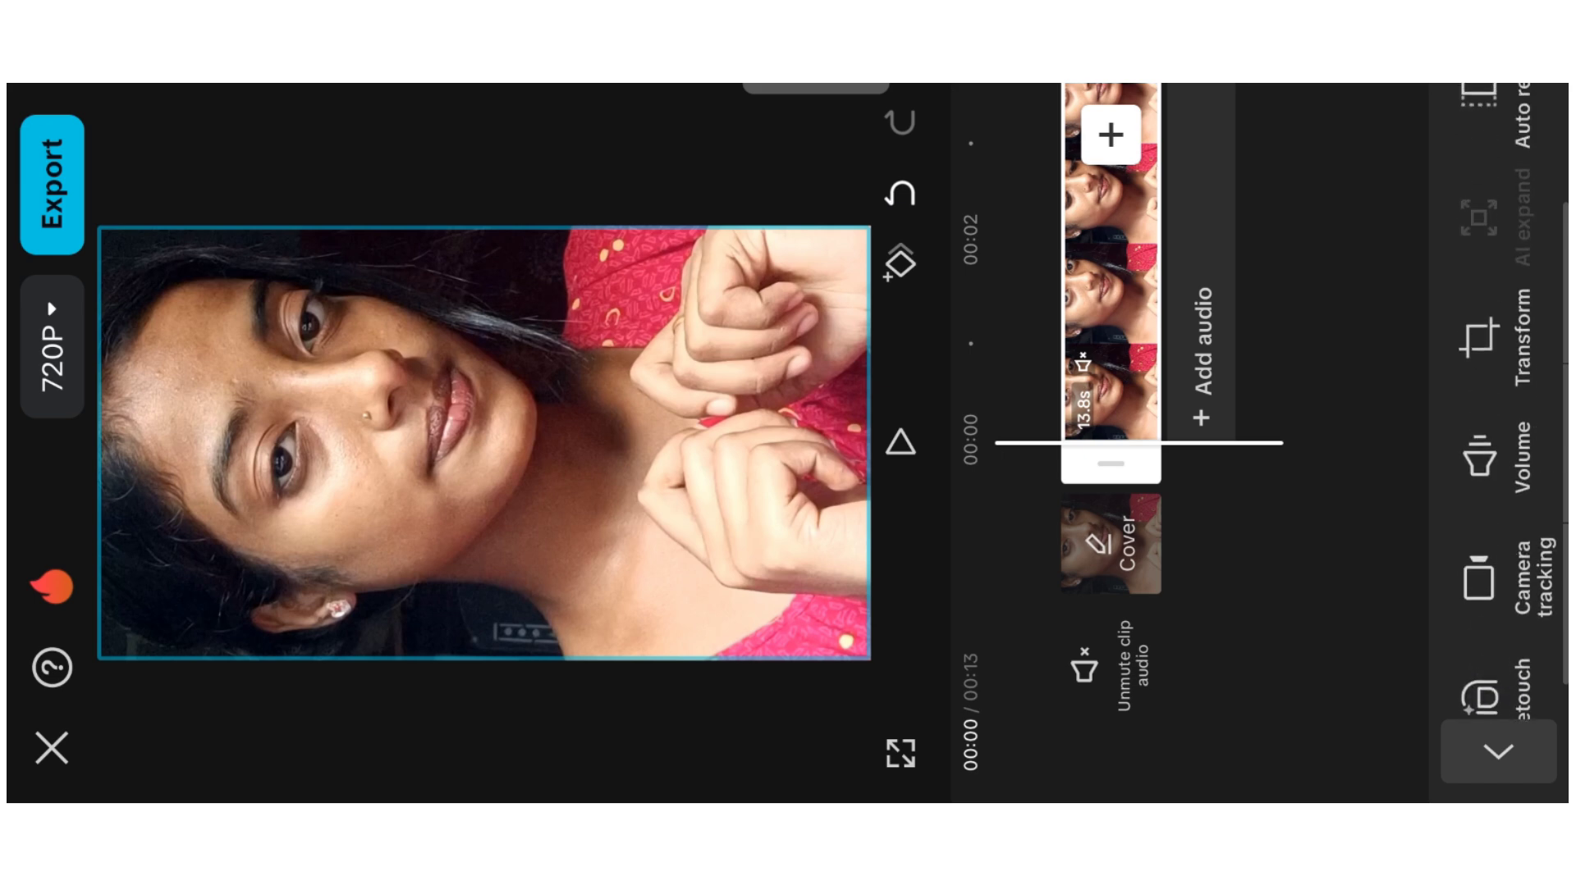
pyautogui.moveTo(1490, 411); pyautogui.dragTo(1490, 267)
pyautogui.click(1474, 546)
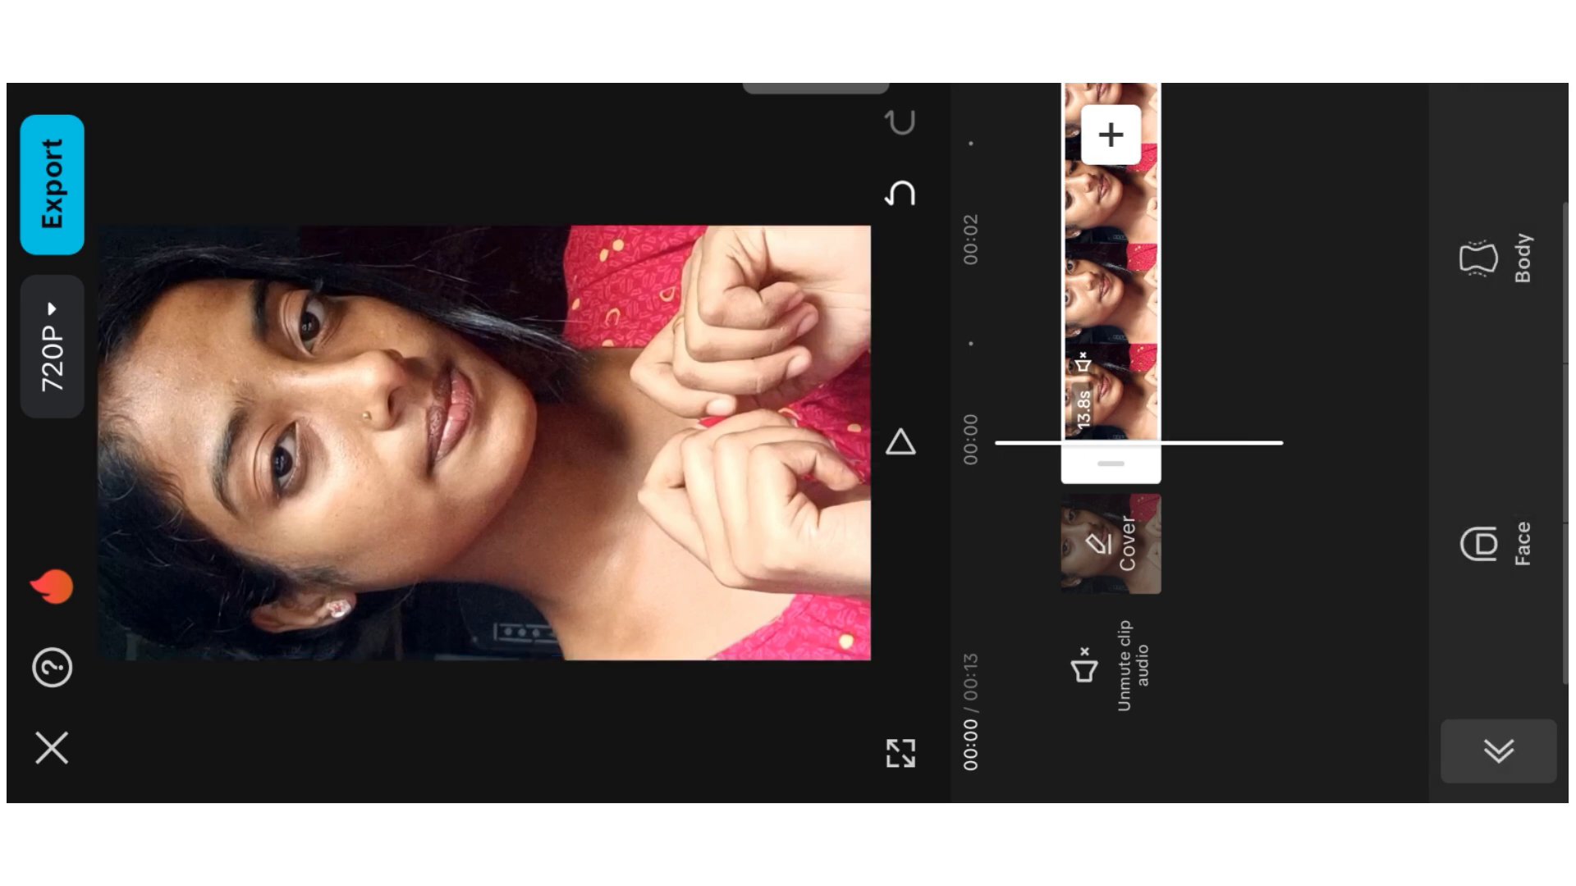
# In Face retouch, raise Even to full, increase Plump, and set Smooth to 100.
pyautogui.click(1486, 546)
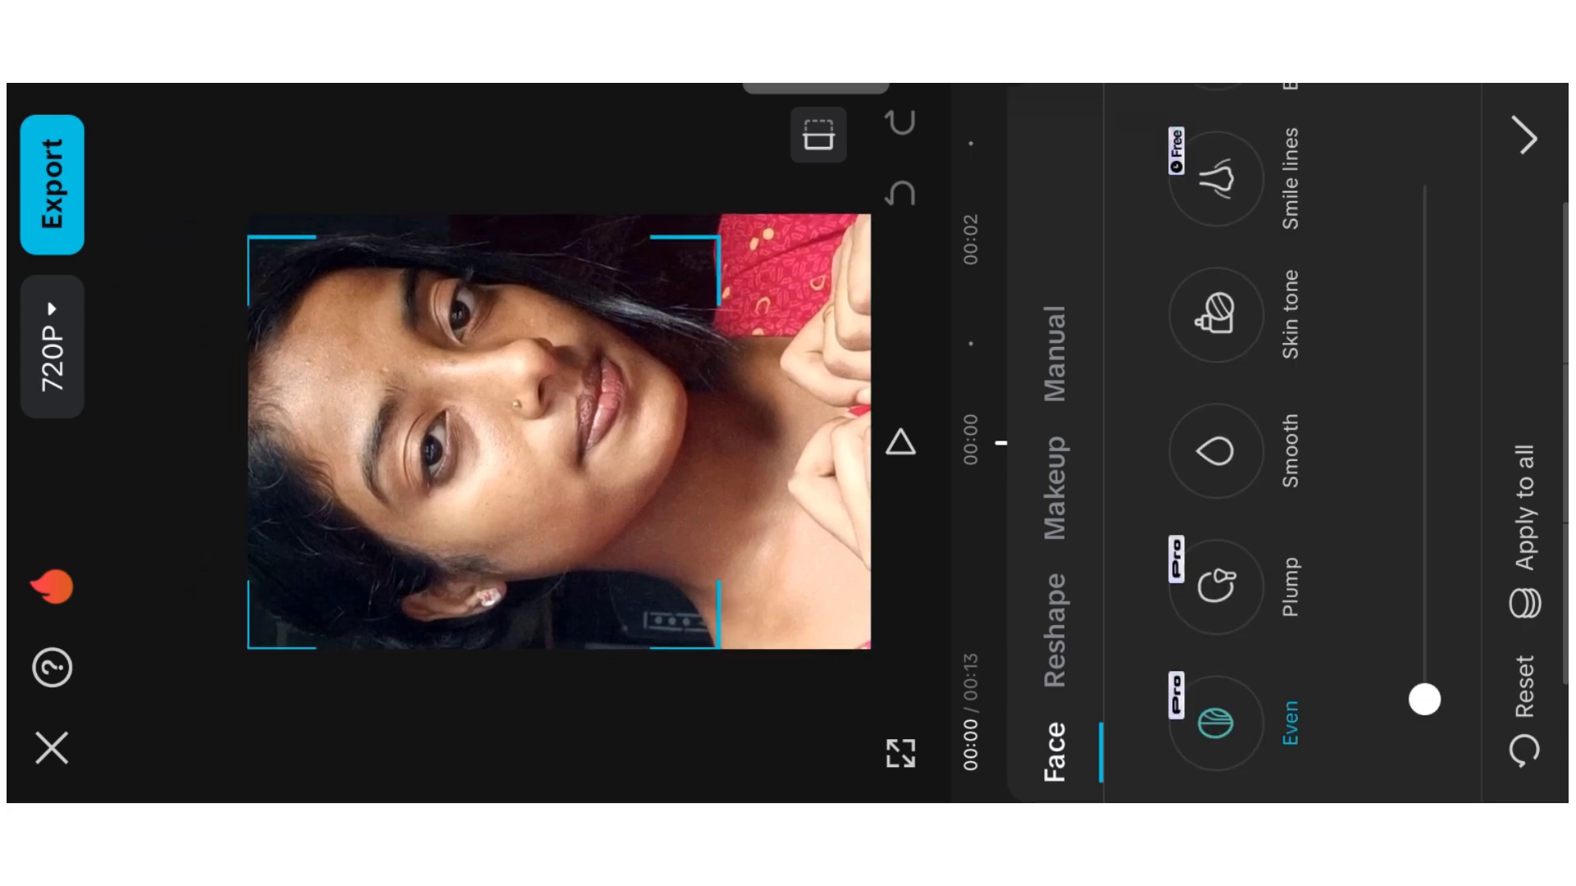
pyautogui.moveTo(1425, 699)
pyautogui.mouseDown()
pyautogui.moveTo(1424, 357)
pyautogui.moveTo(1365, 106)
pyautogui.mouseUp()
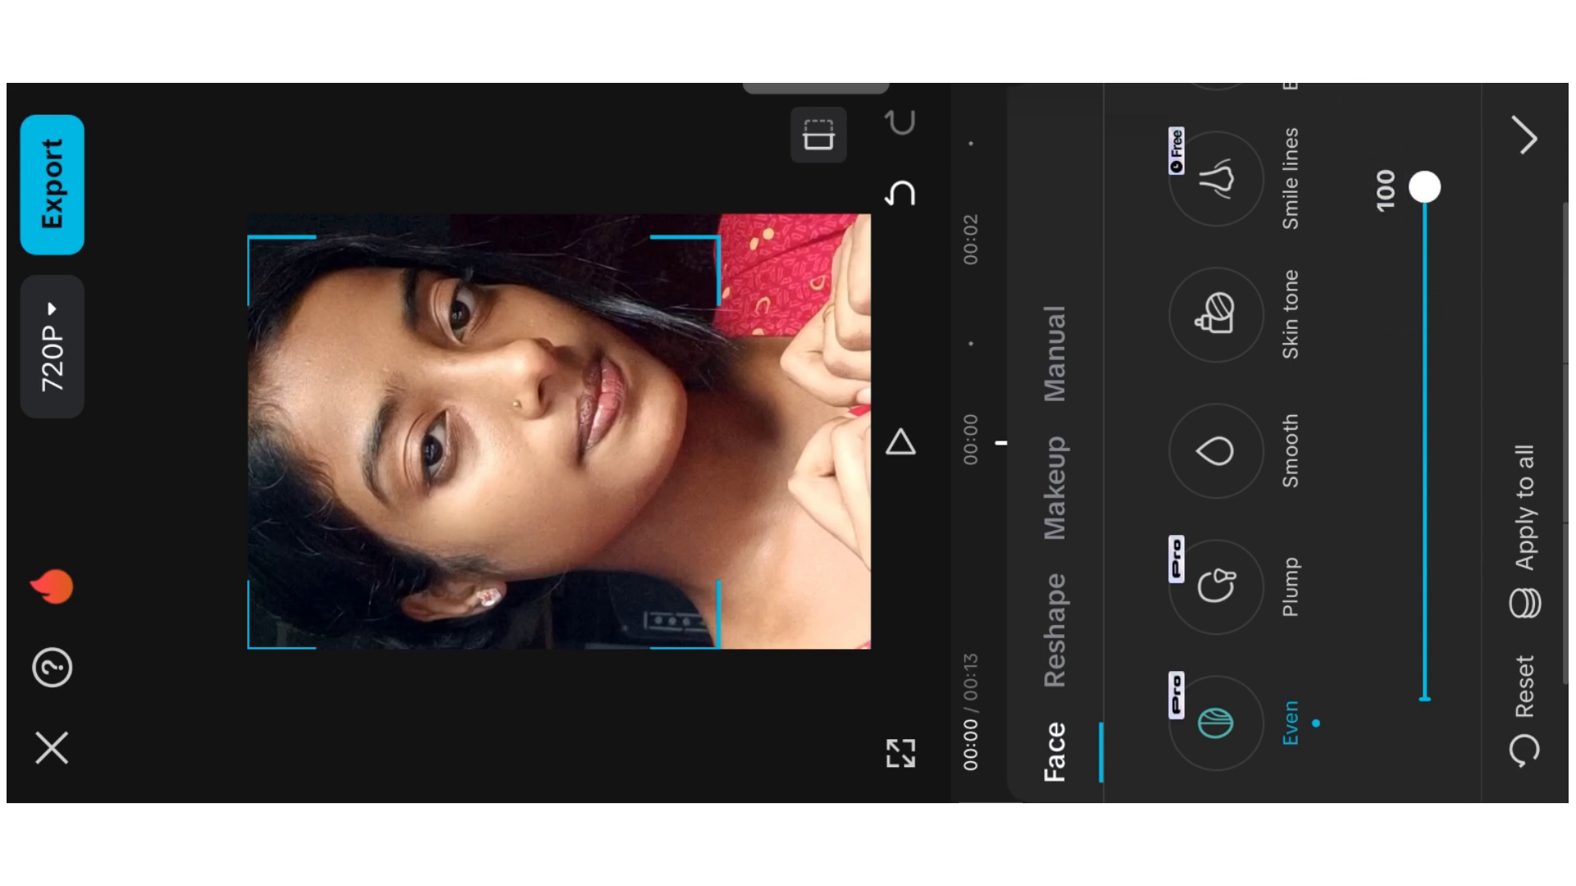
pyautogui.click(1215, 584)
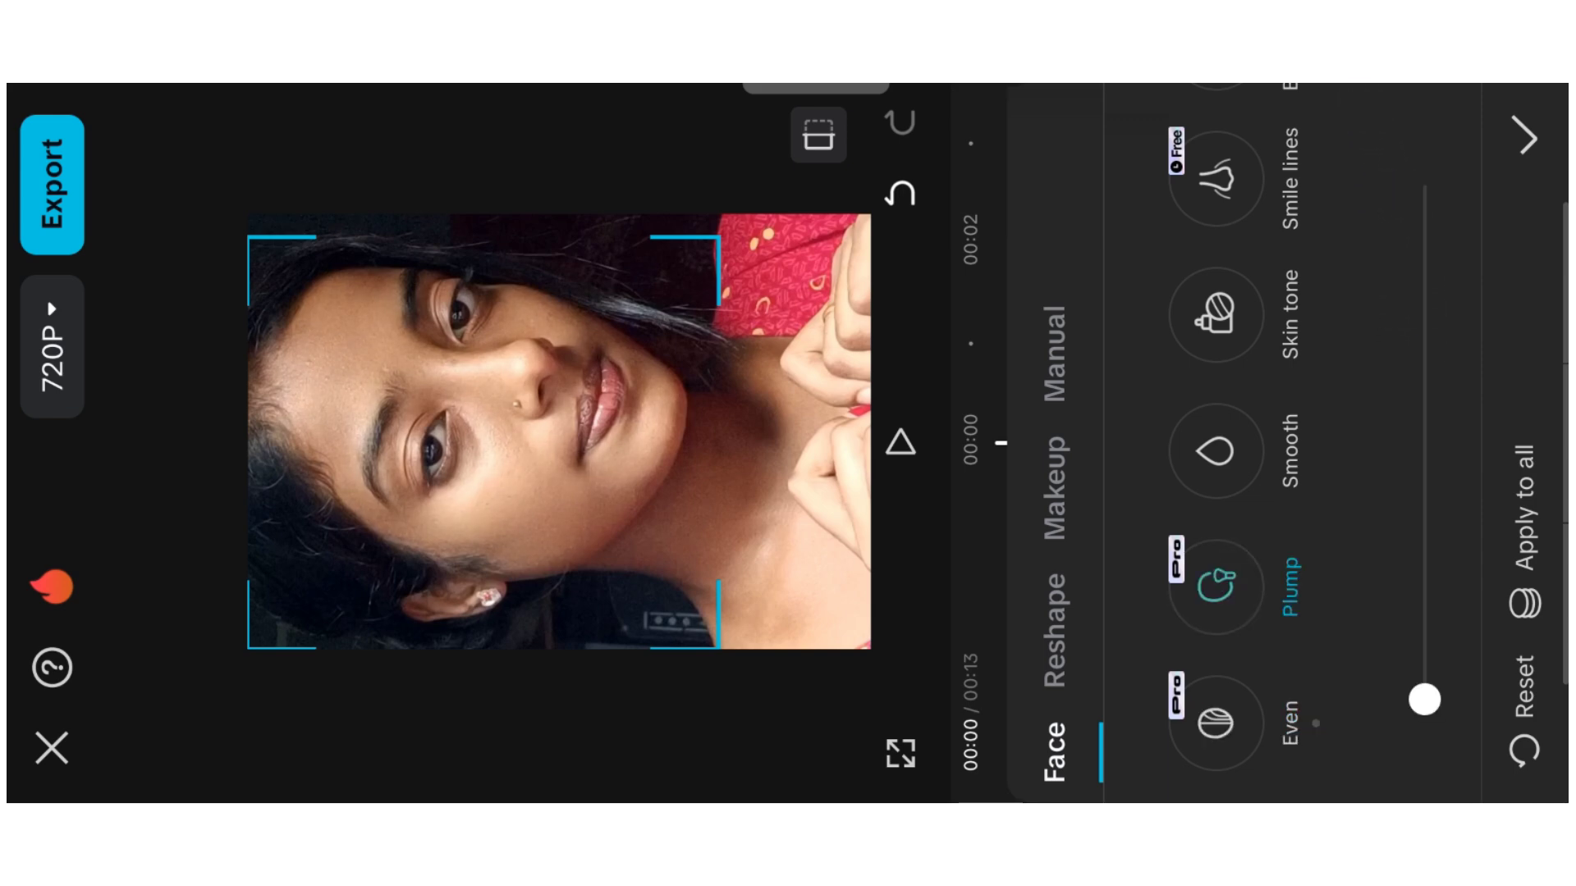
pyautogui.moveTo(1424, 699)
pyautogui.mouseDown()
pyautogui.moveTo(1440, 598)
pyautogui.moveTo(1371, 134)
pyautogui.mouseUp()
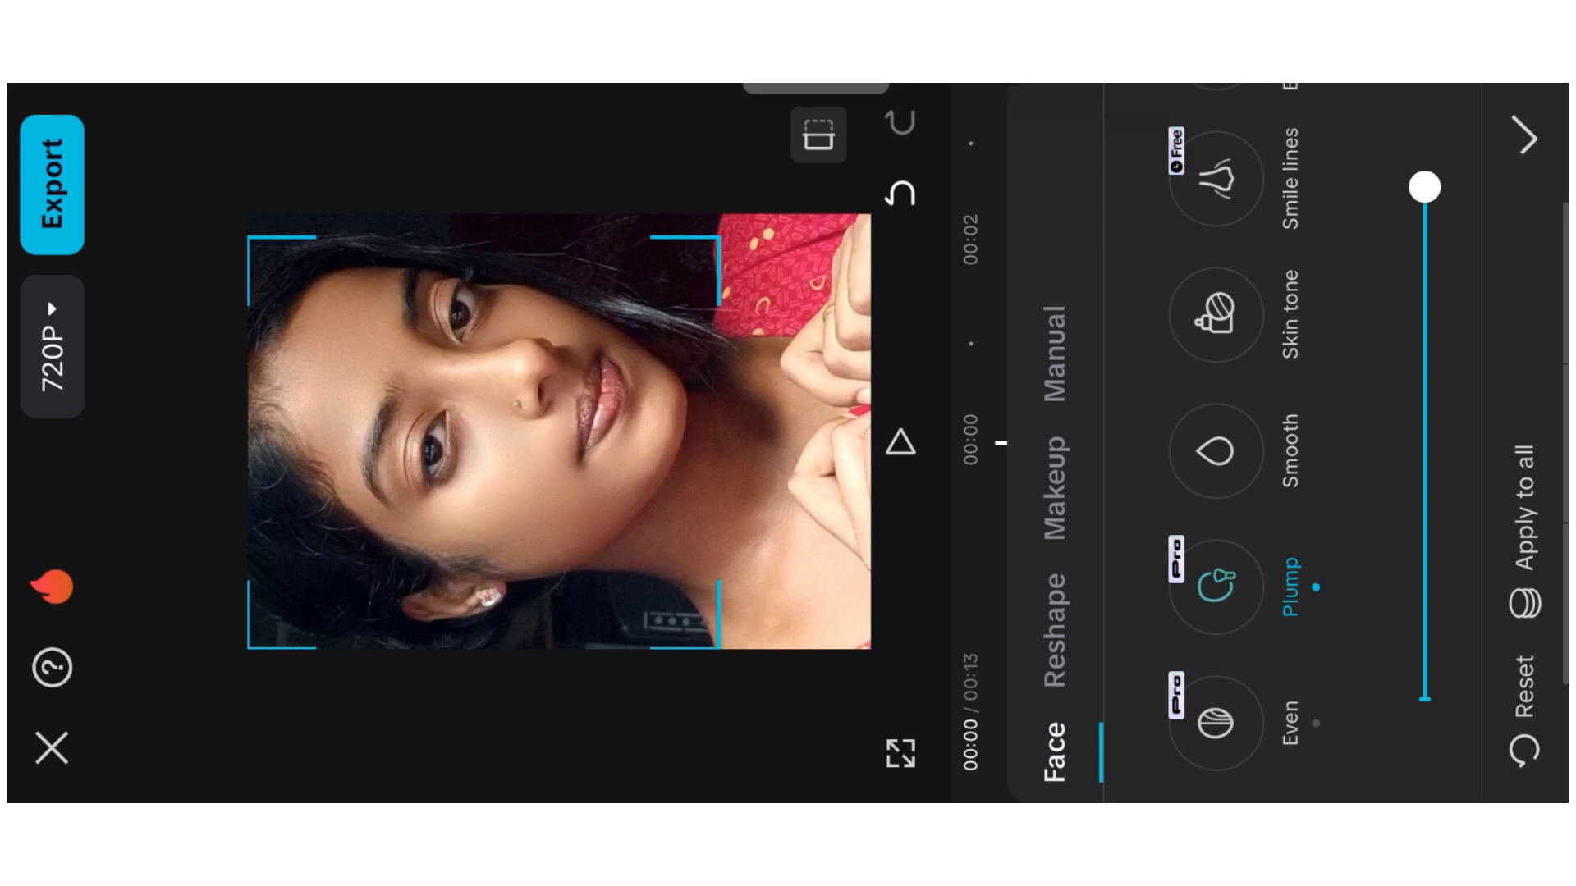
pyautogui.click(1215, 449)
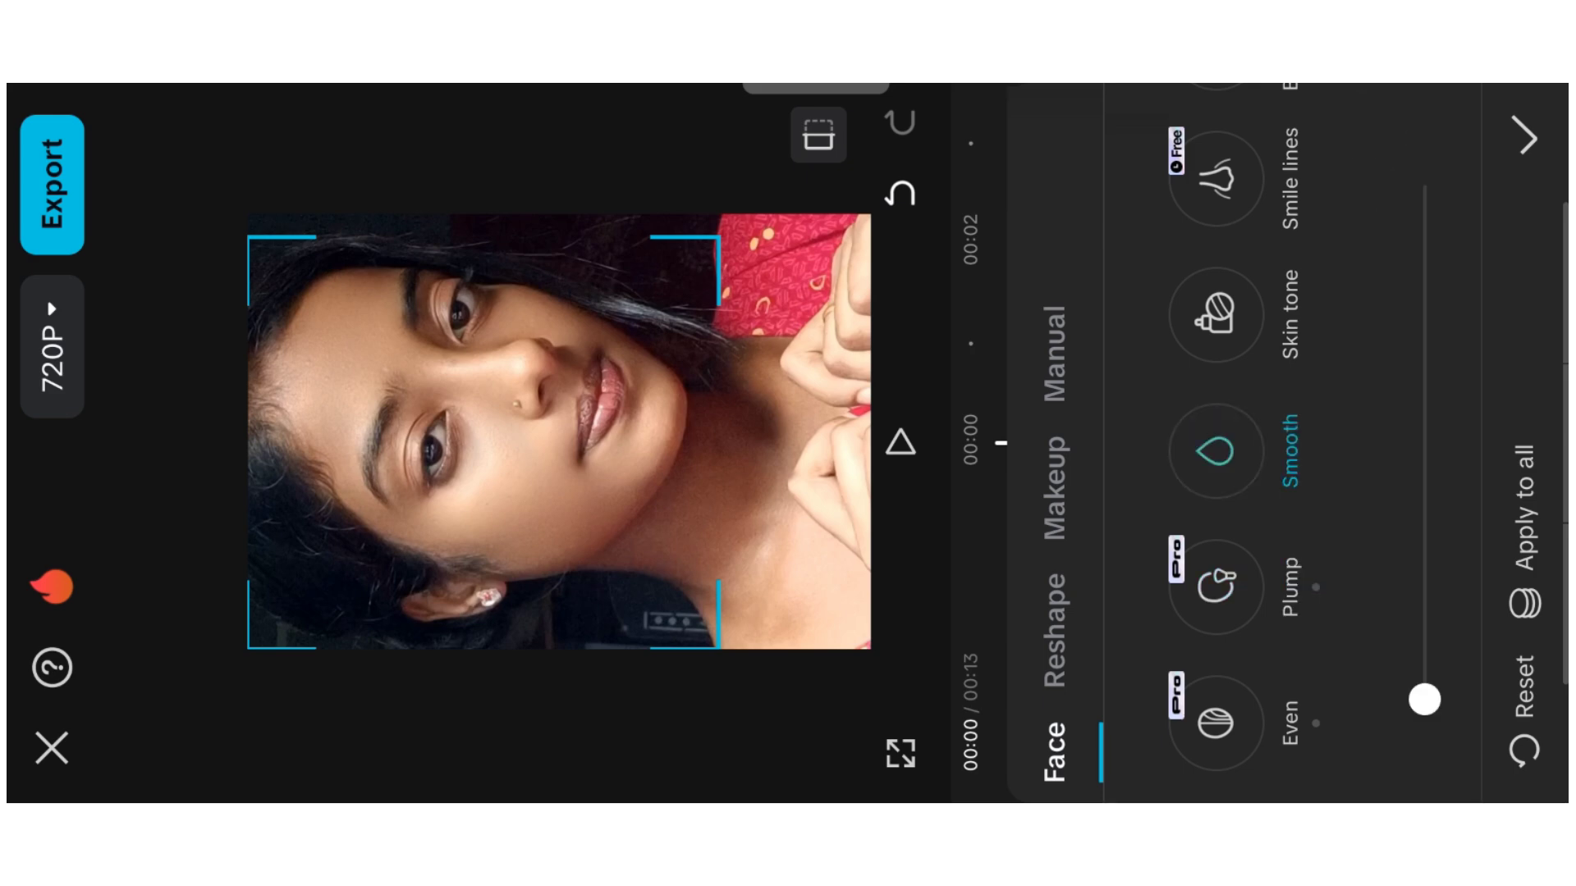
pyautogui.moveTo(1425, 699); pyautogui.dragTo(1411, 109)
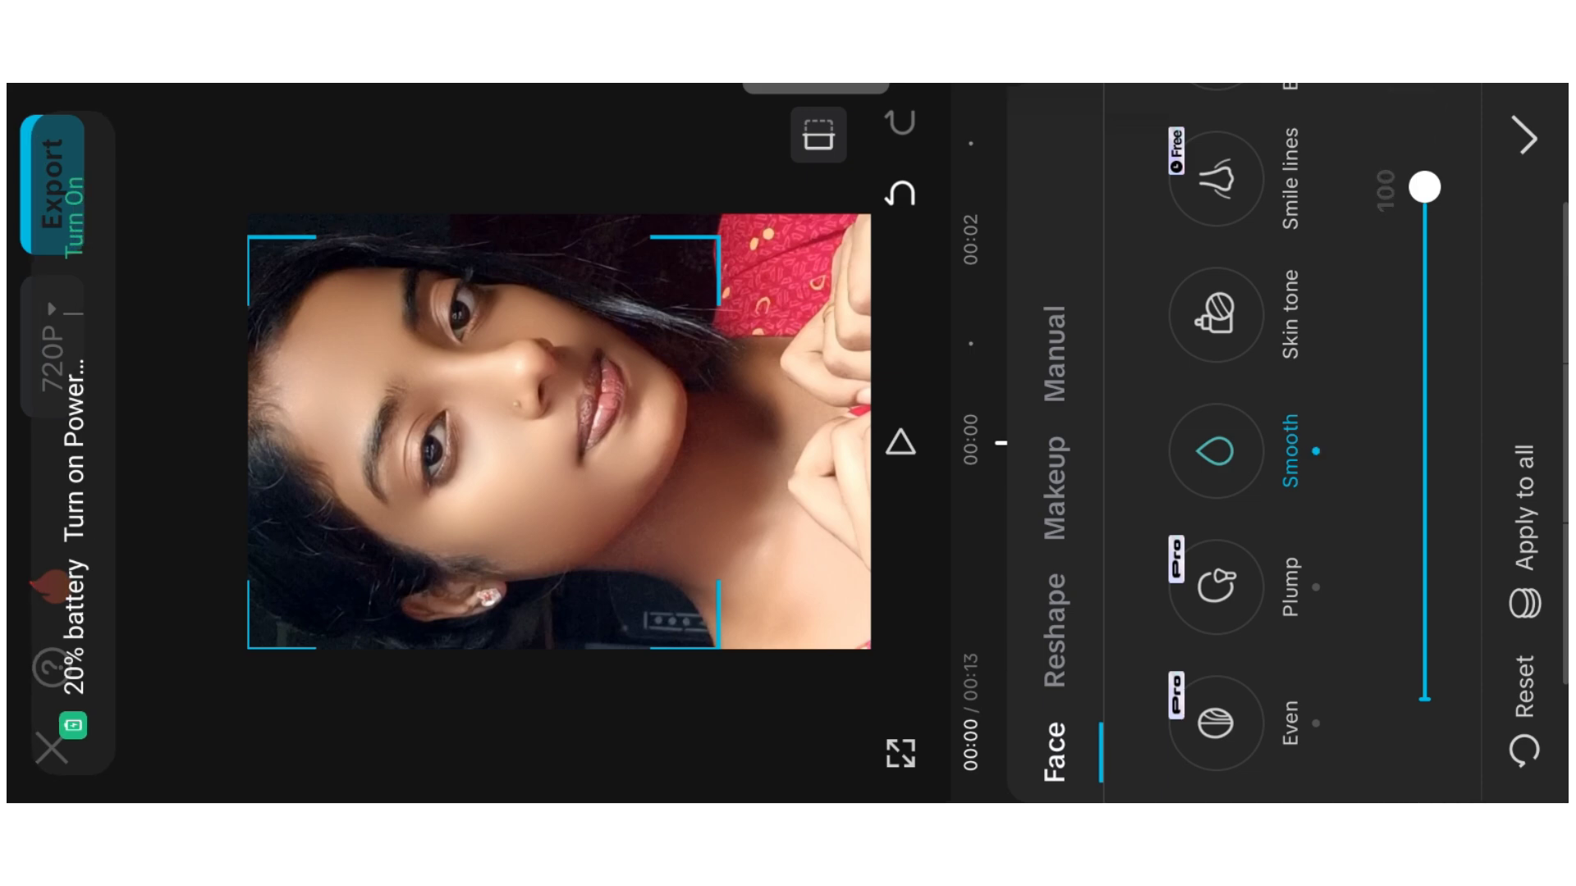
pyautogui.moveTo(1424, 188)
pyautogui.mouseDown()
pyautogui.moveTo(1424, 425)
pyautogui.moveTo(1449, 135)
pyautogui.mouseUp()
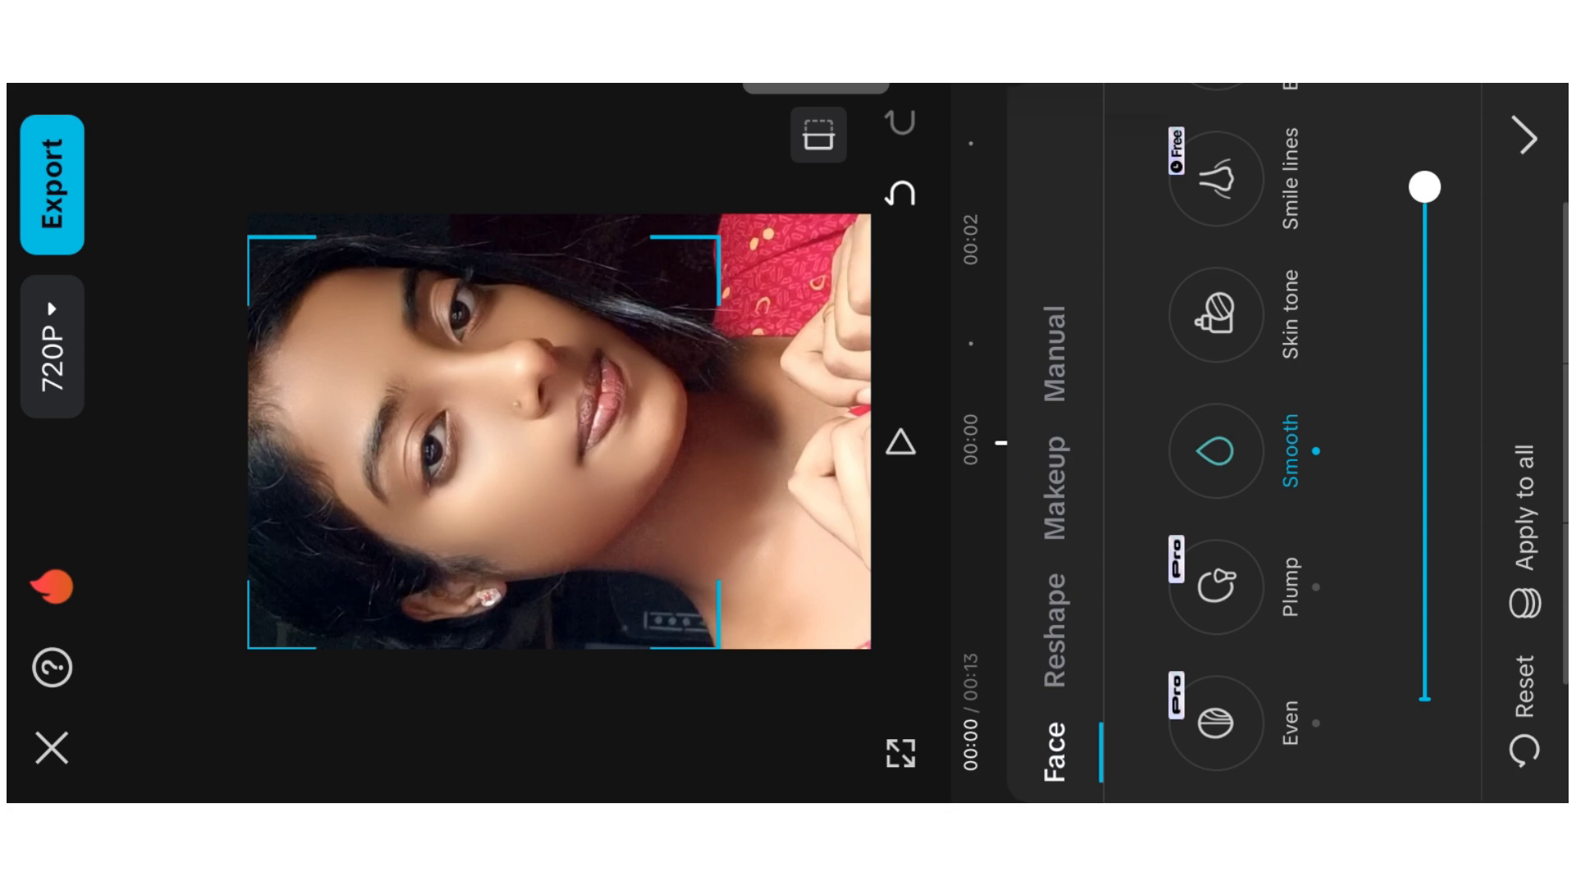
pyautogui.click(1215, 314)
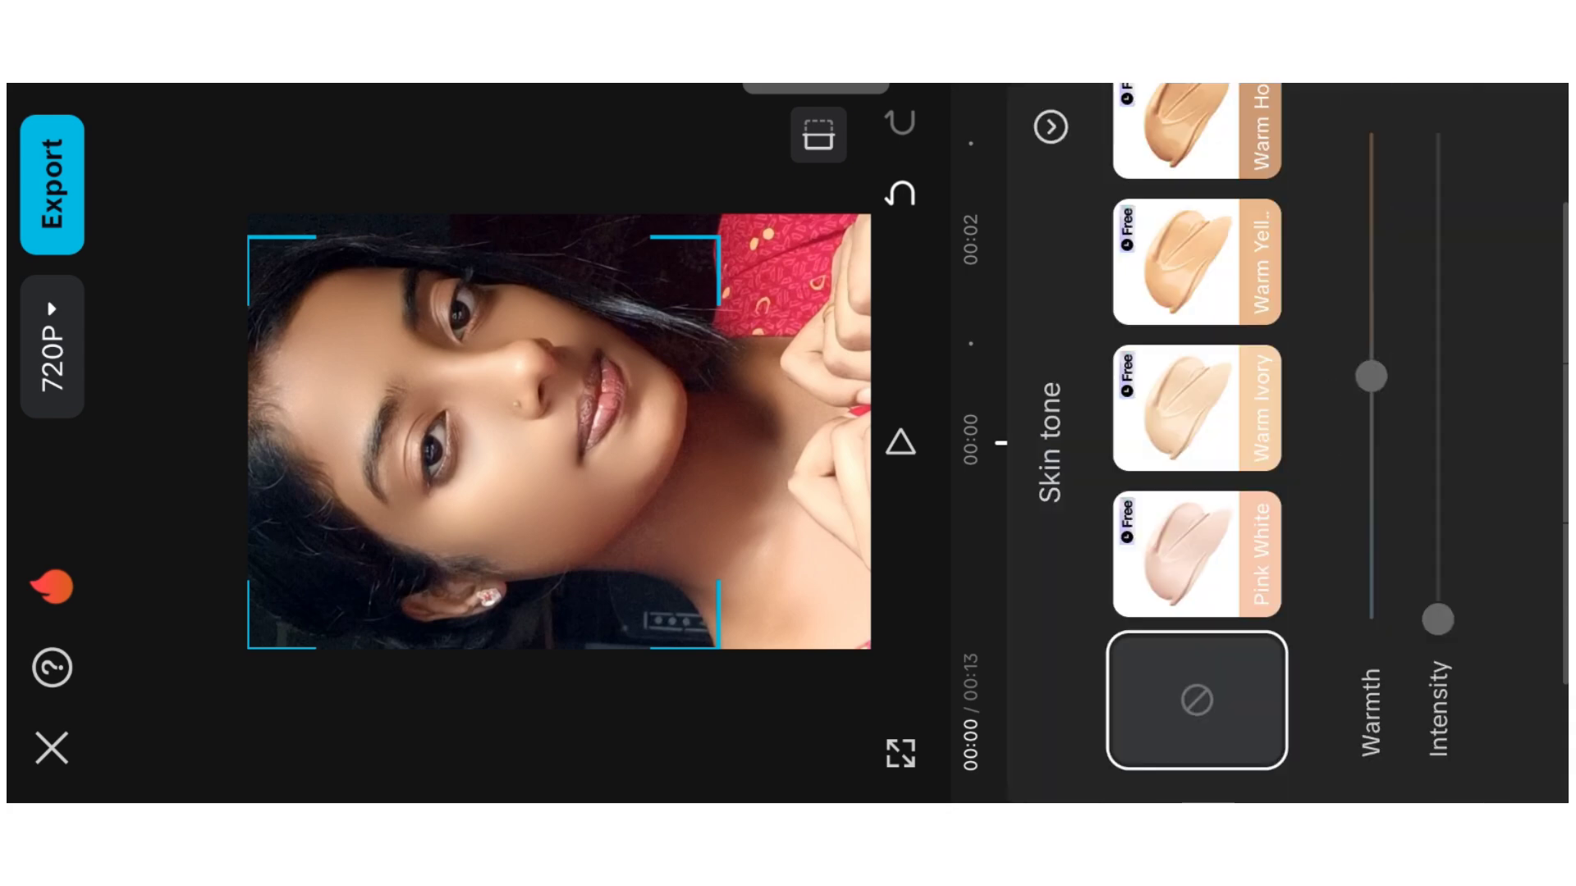
# Apply the Pink White skin tone with Warmth about 24 and confirm the retouch.
pyautogui.click(1206, 571)
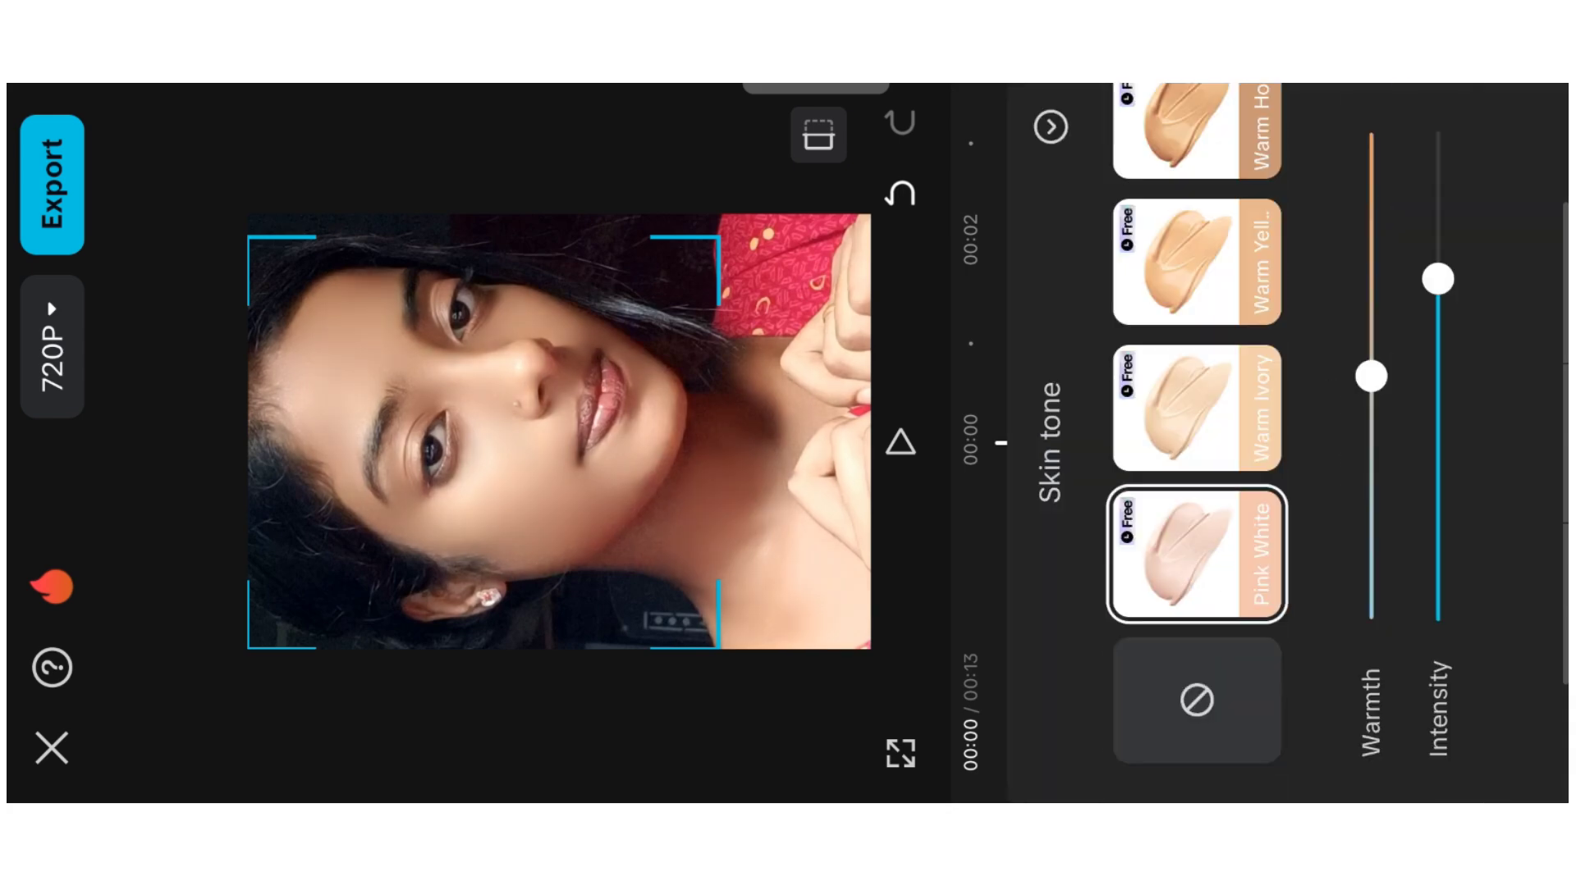
pyautogui.moveTo(1371, 376)
pyautogui.mouseDown()
pyautogui.moveTo(1393, 111)
pyautogui.moveTo(1387, 296)
pyautogui.mouseUp()
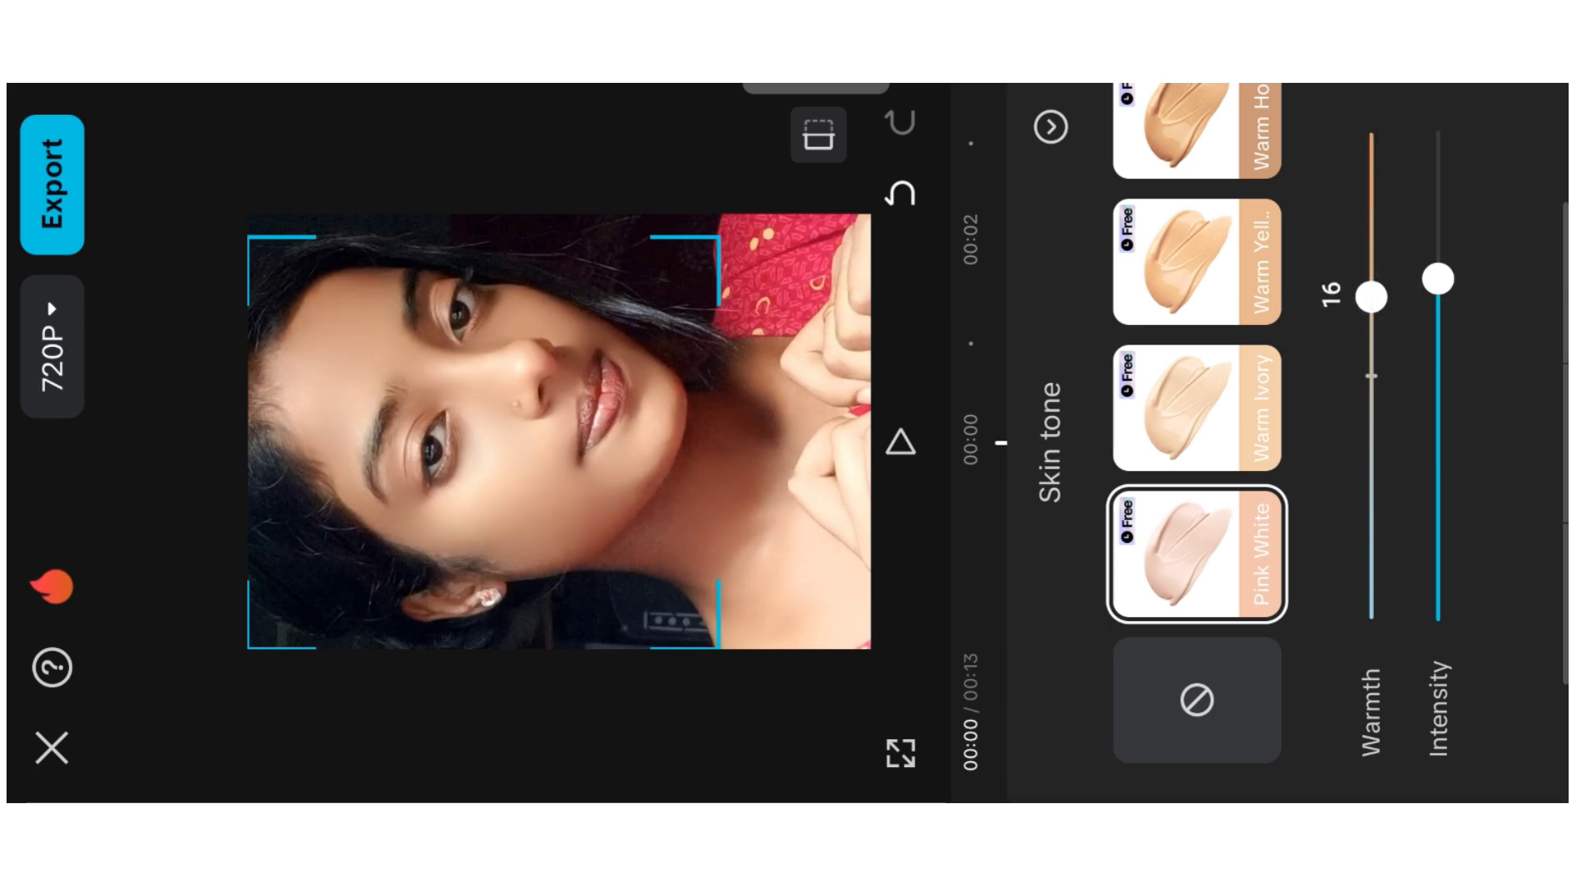
pyautogui.moveTo(1384, 235); pyautogui.dragTo(1371, 259)
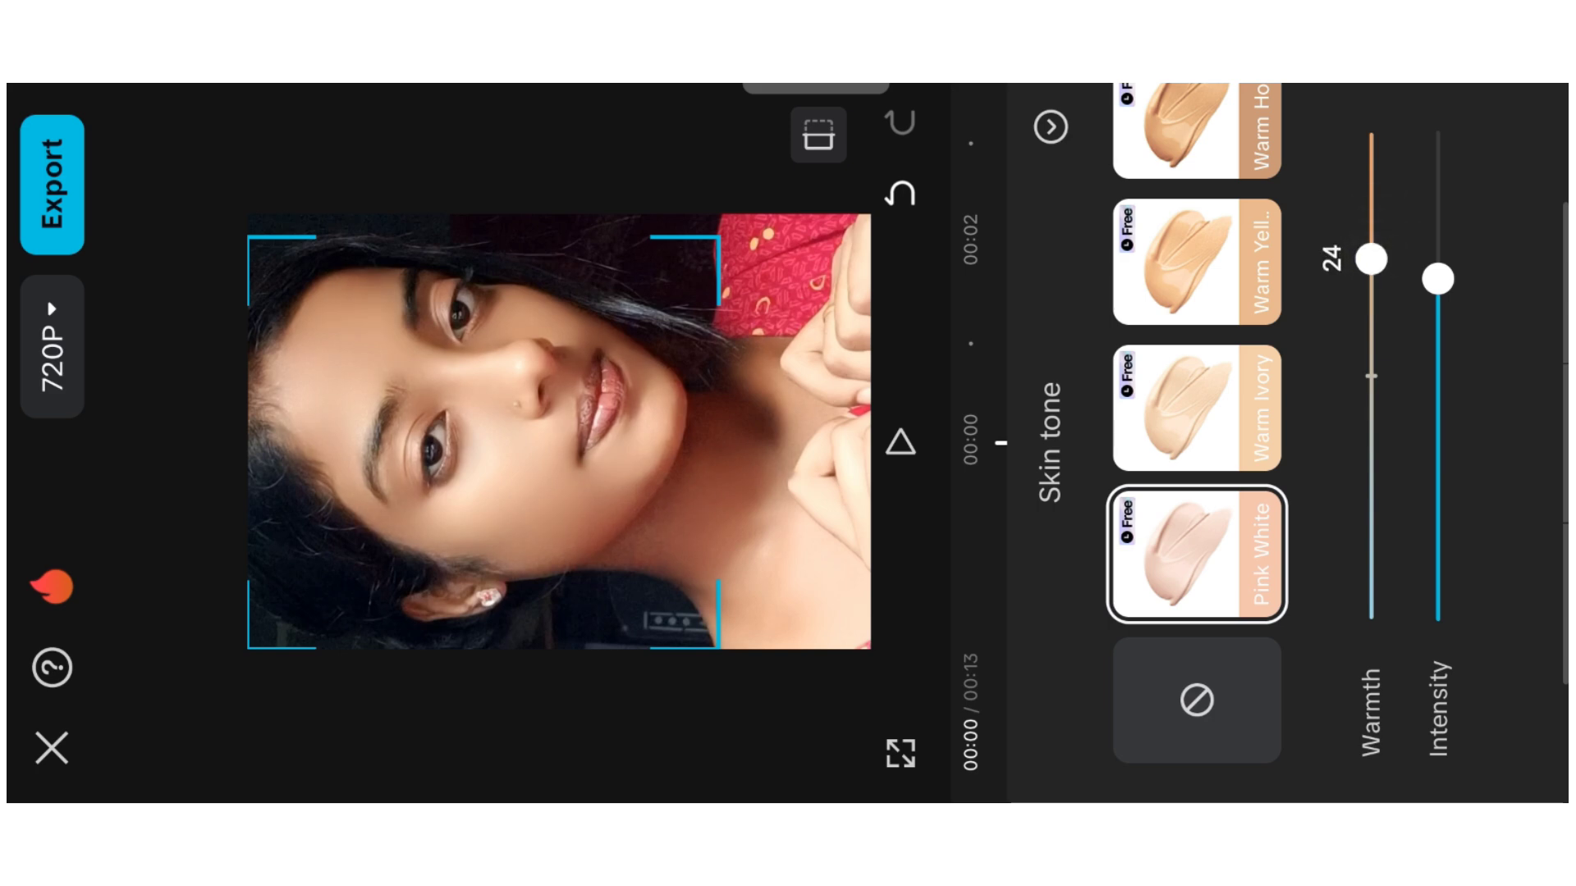
pyautogui.click(1051, 126)
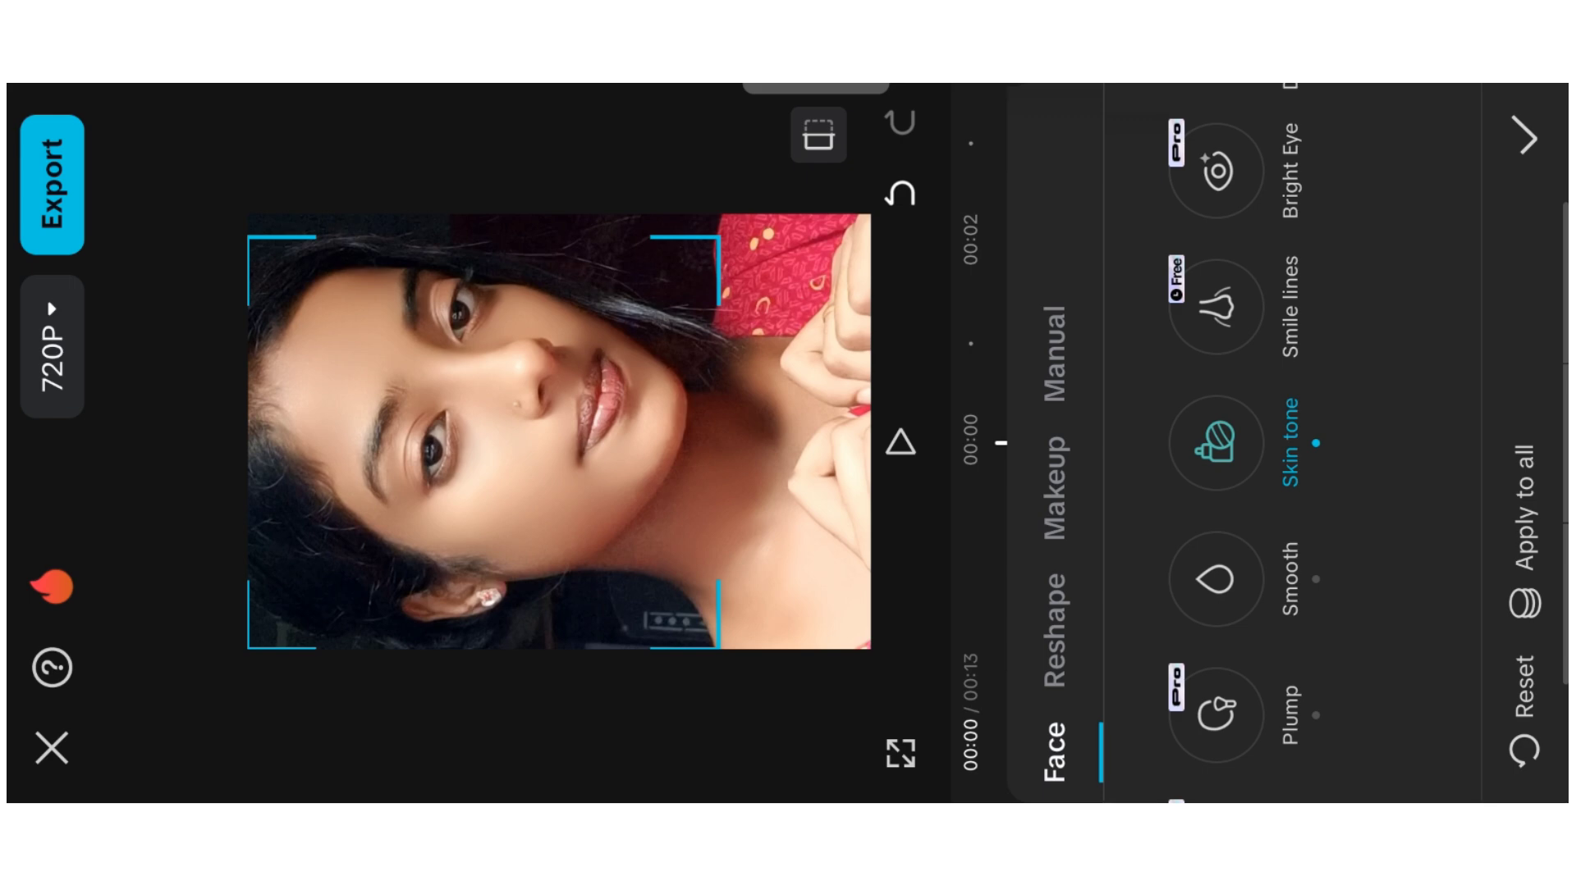
pyautogui.click(1525, 138)
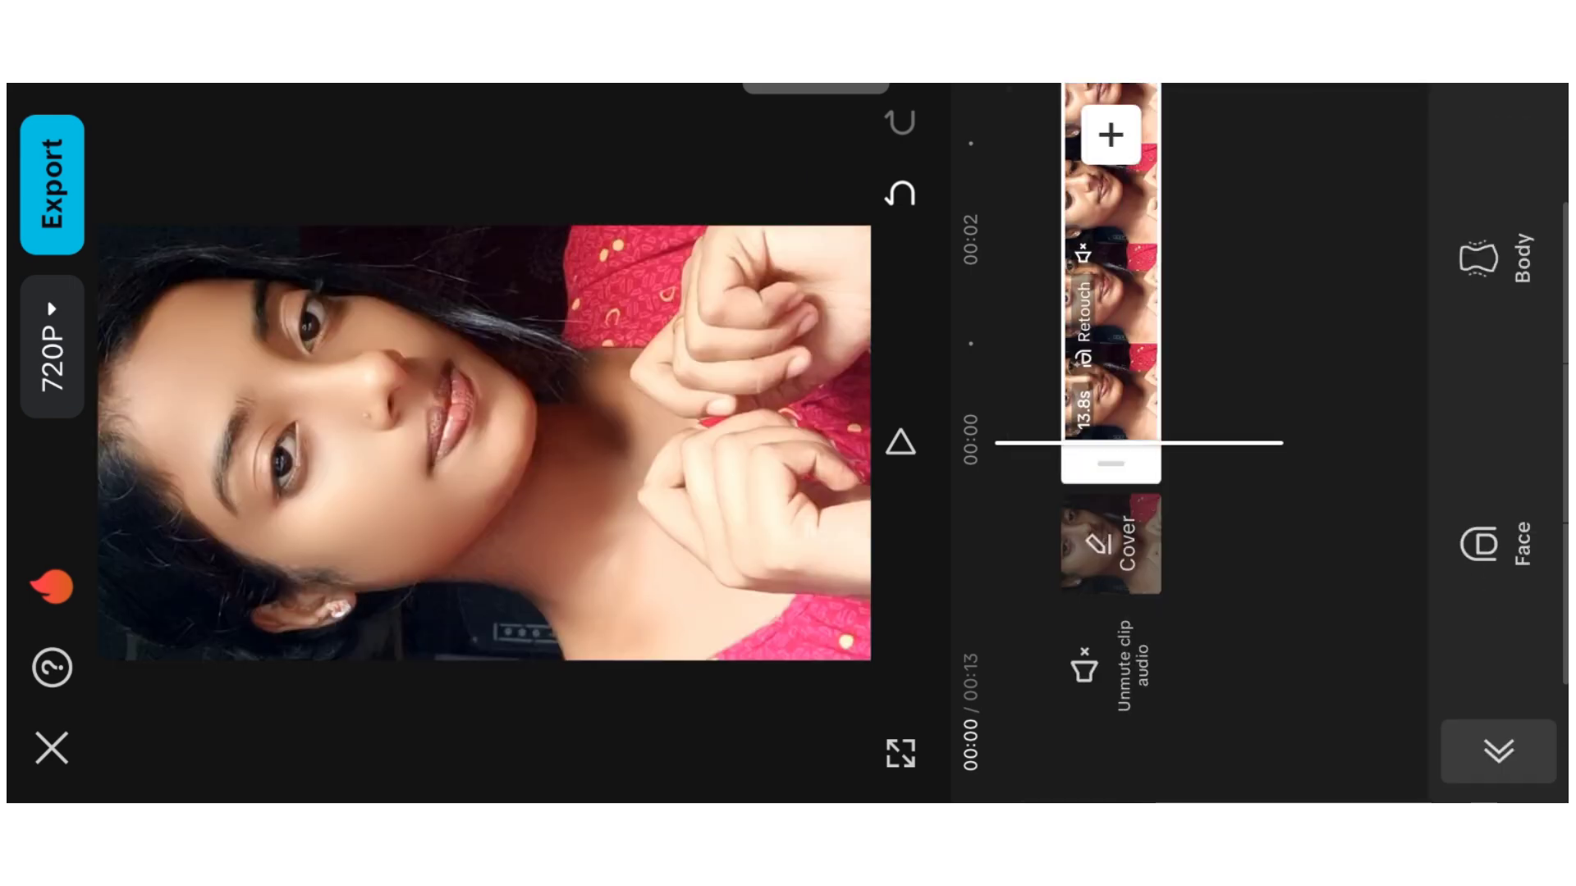
# In Adjust, set Saturation to 9 and Sharpen to 71, then confirm.
pyautogui.click(1499, 750)
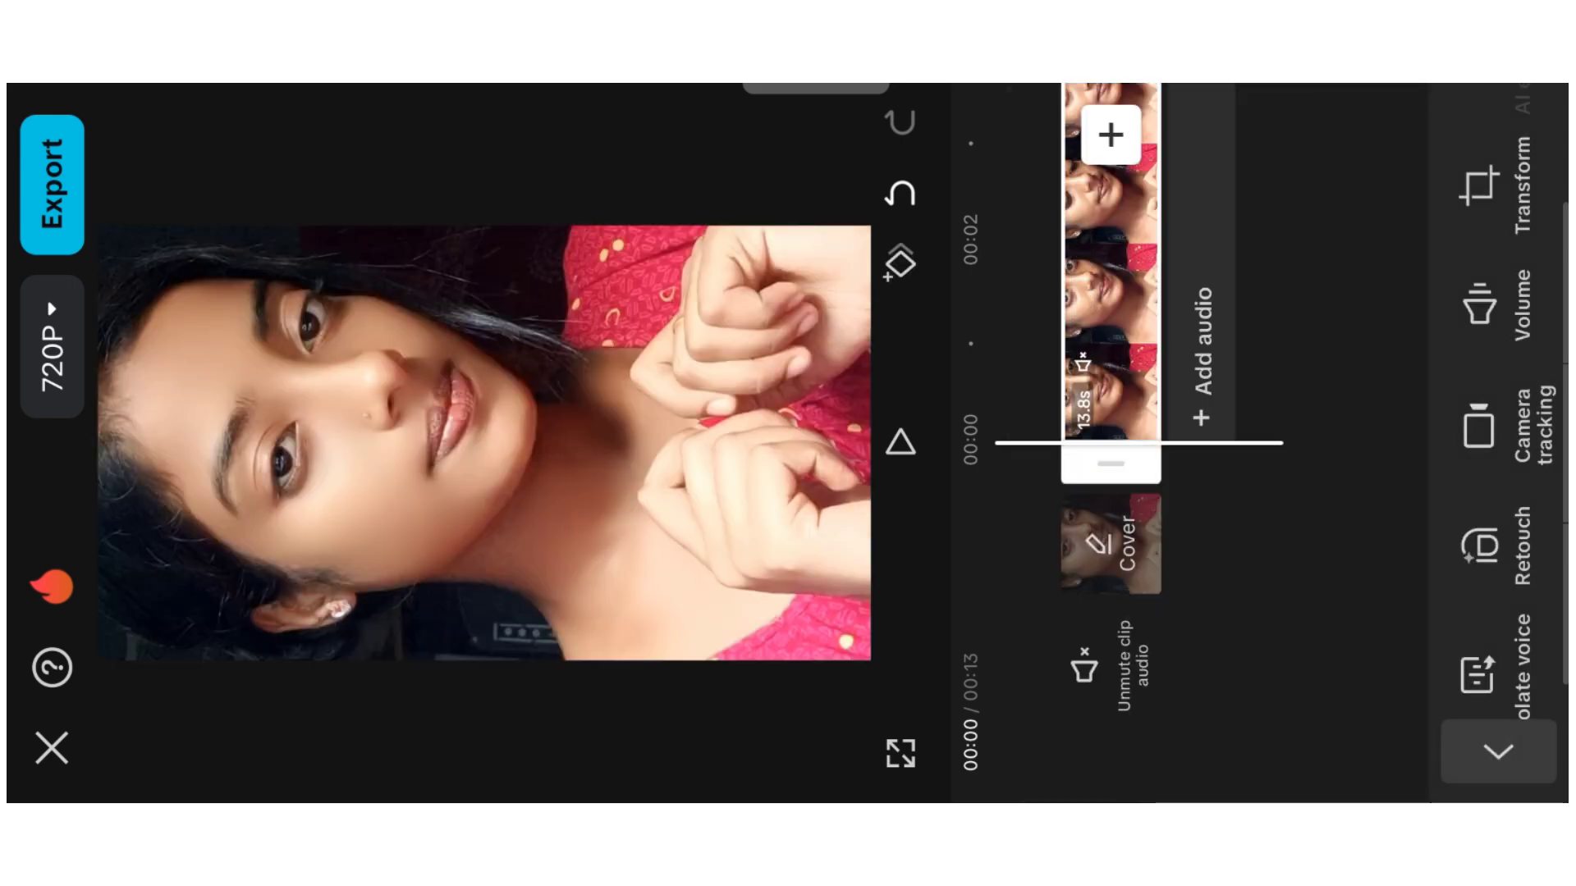
pyautogui.moveTo(1486, 246); pyautogui.dragTo(1486, 657)
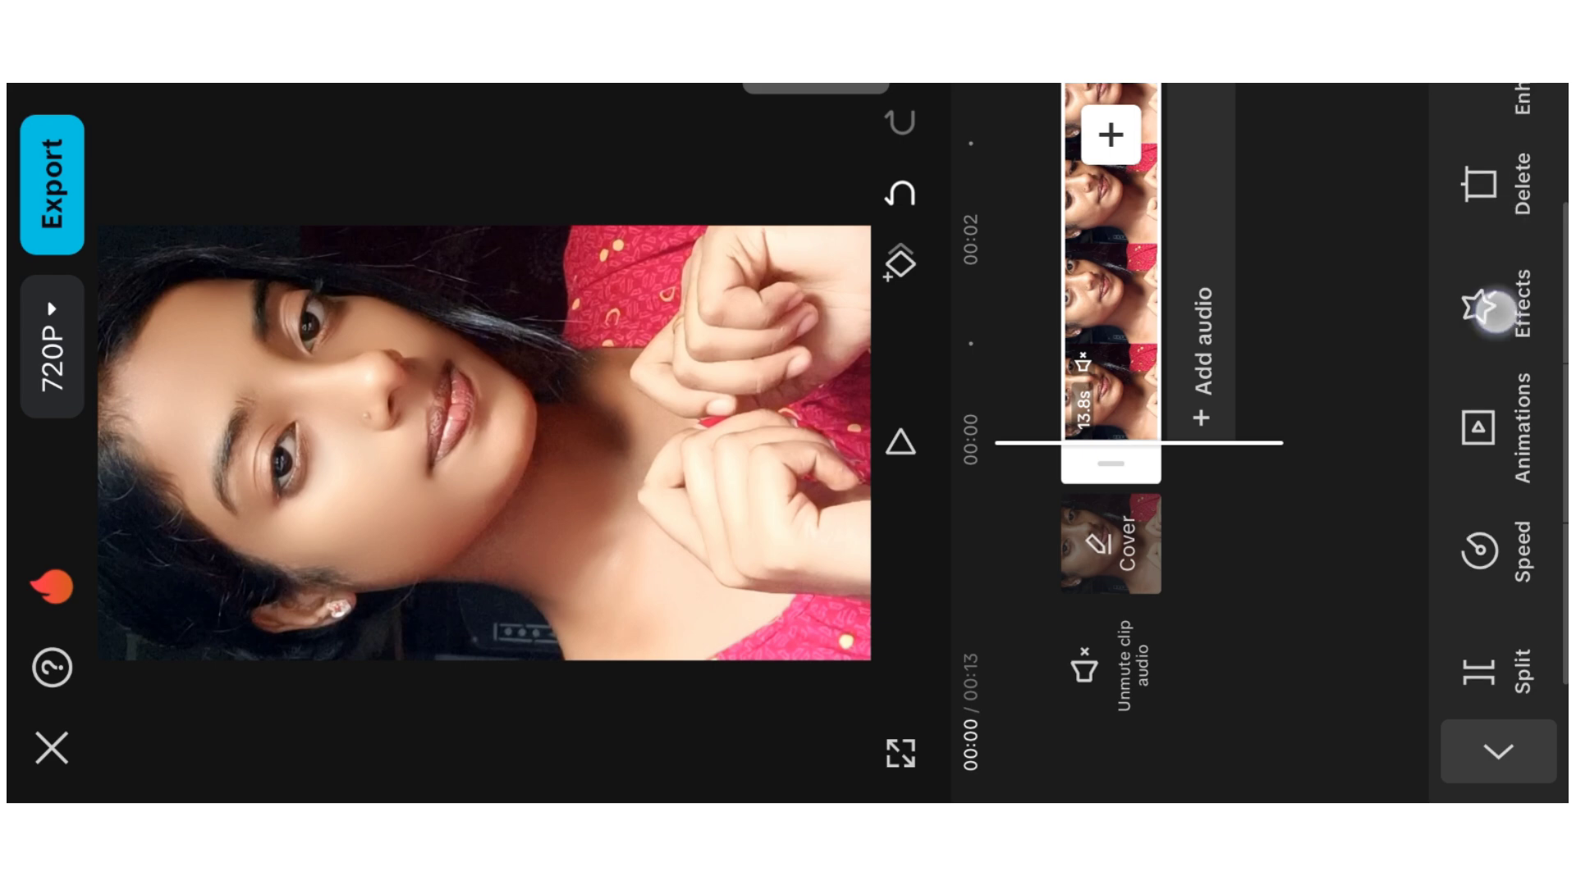
pyautogui.moveTo(1495, 310); pyautogui.dragTo(1494, 82)
pyautogui.moveTo(1486, 148); pyautogui.dragTo(1486, 649)
pyautogui.click(1480, 237)
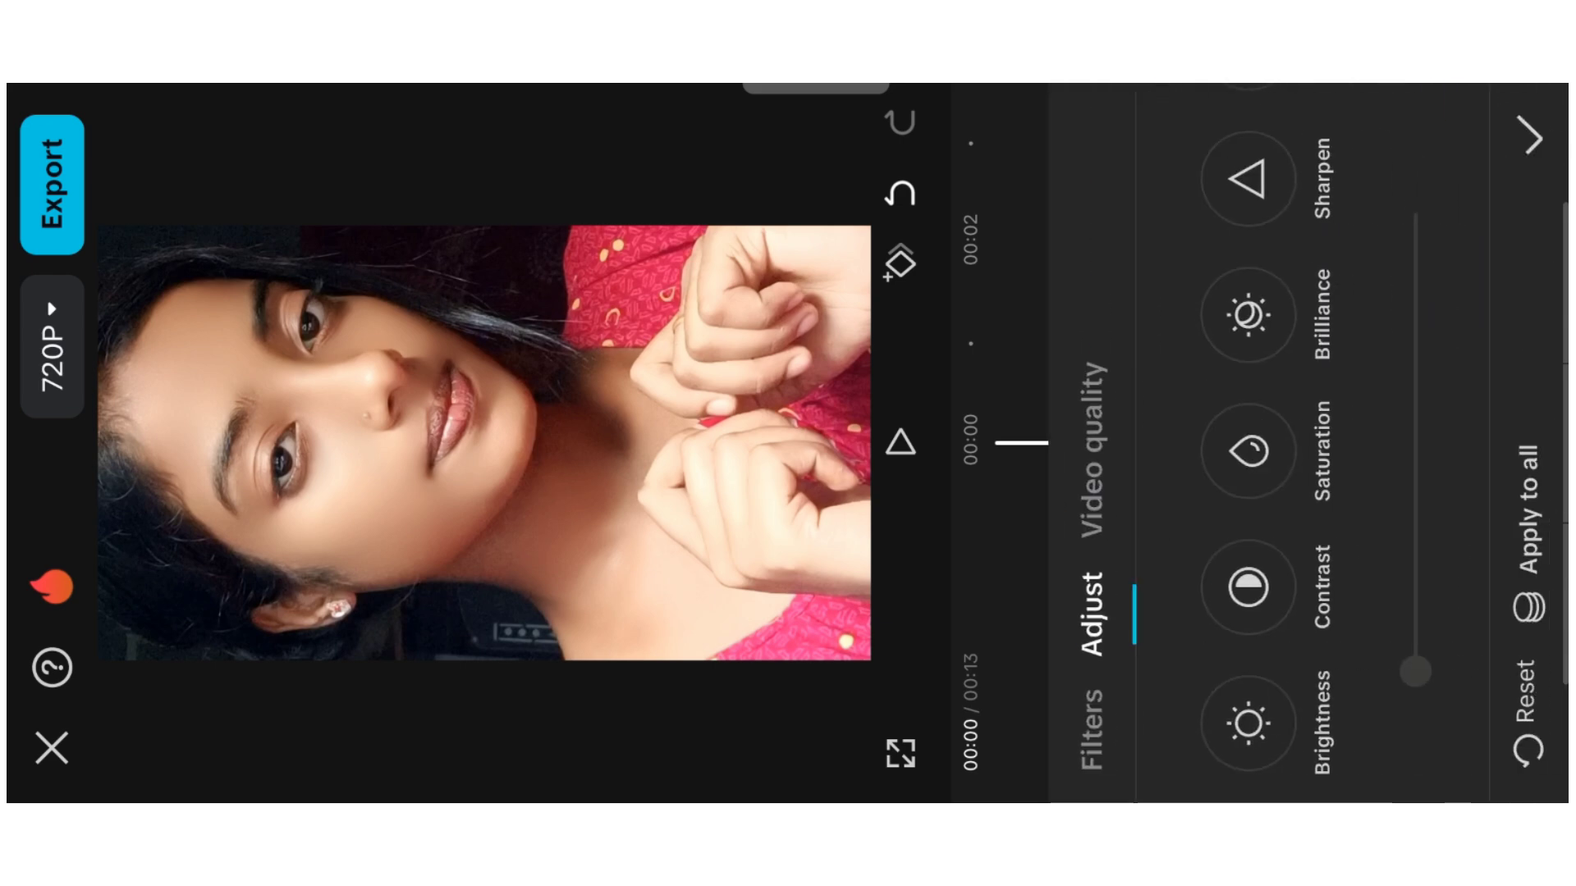
pyautogui.click(1248, 451)
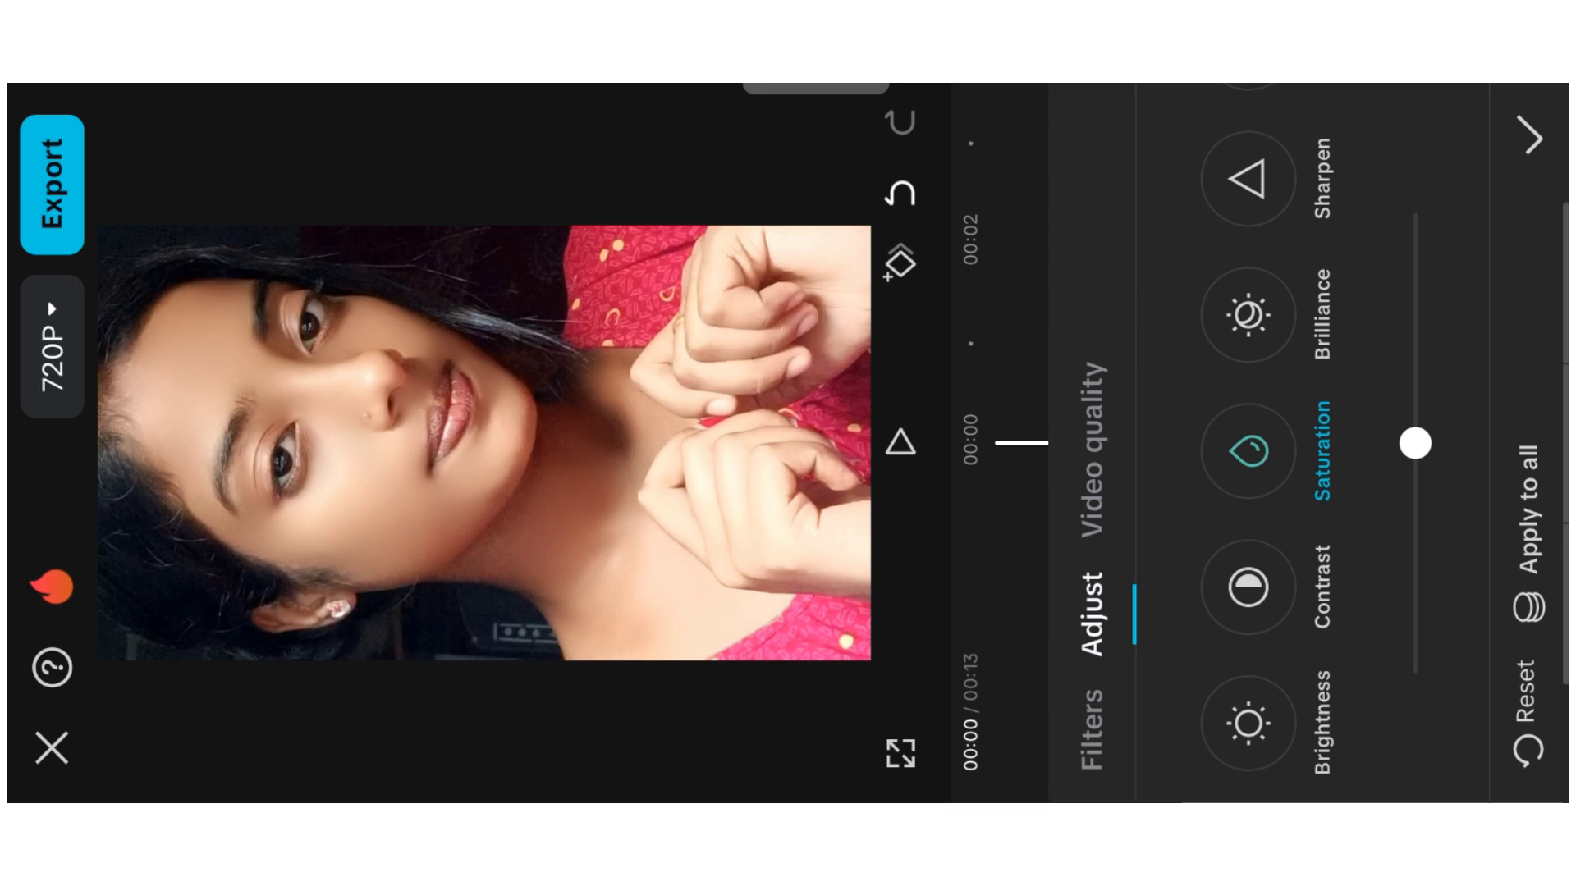
pyautogui.moveTo(1416, 442)
pyautogui.mouseDown()
pyautogui.moveTo(1426, 371)
pyautogui.moveTo(1416, 421)
pyautogui.moveTo(1415, 402)
pyautogui.mouseUp()
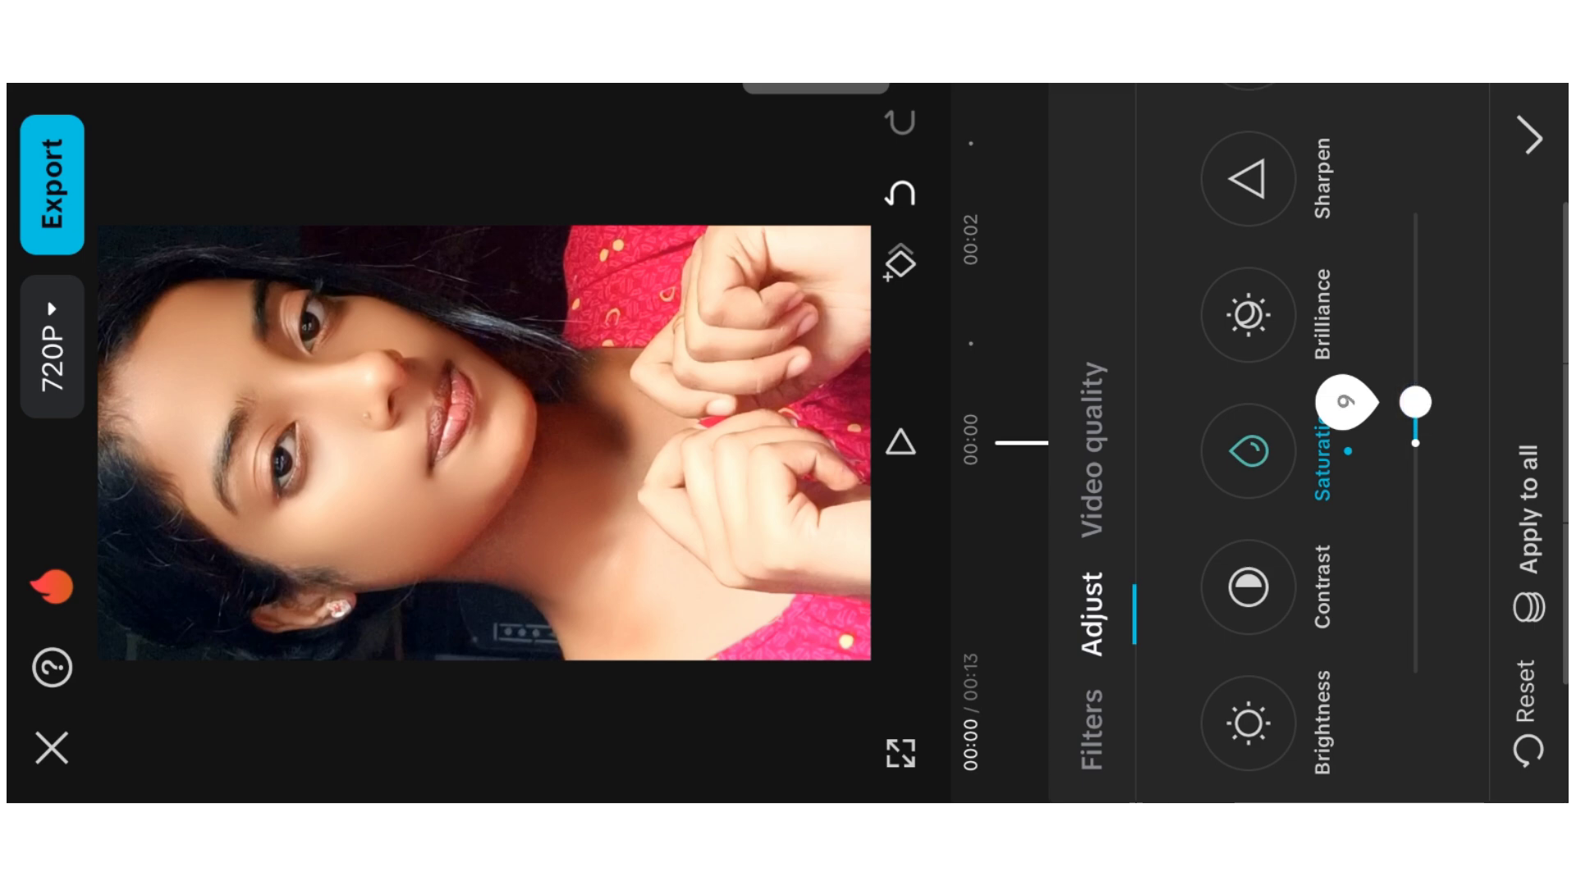
pyautogui.moveTo(1247, 312); pyautogui.dragTo(1248, 648)
pyautogui.click(1241, 524)
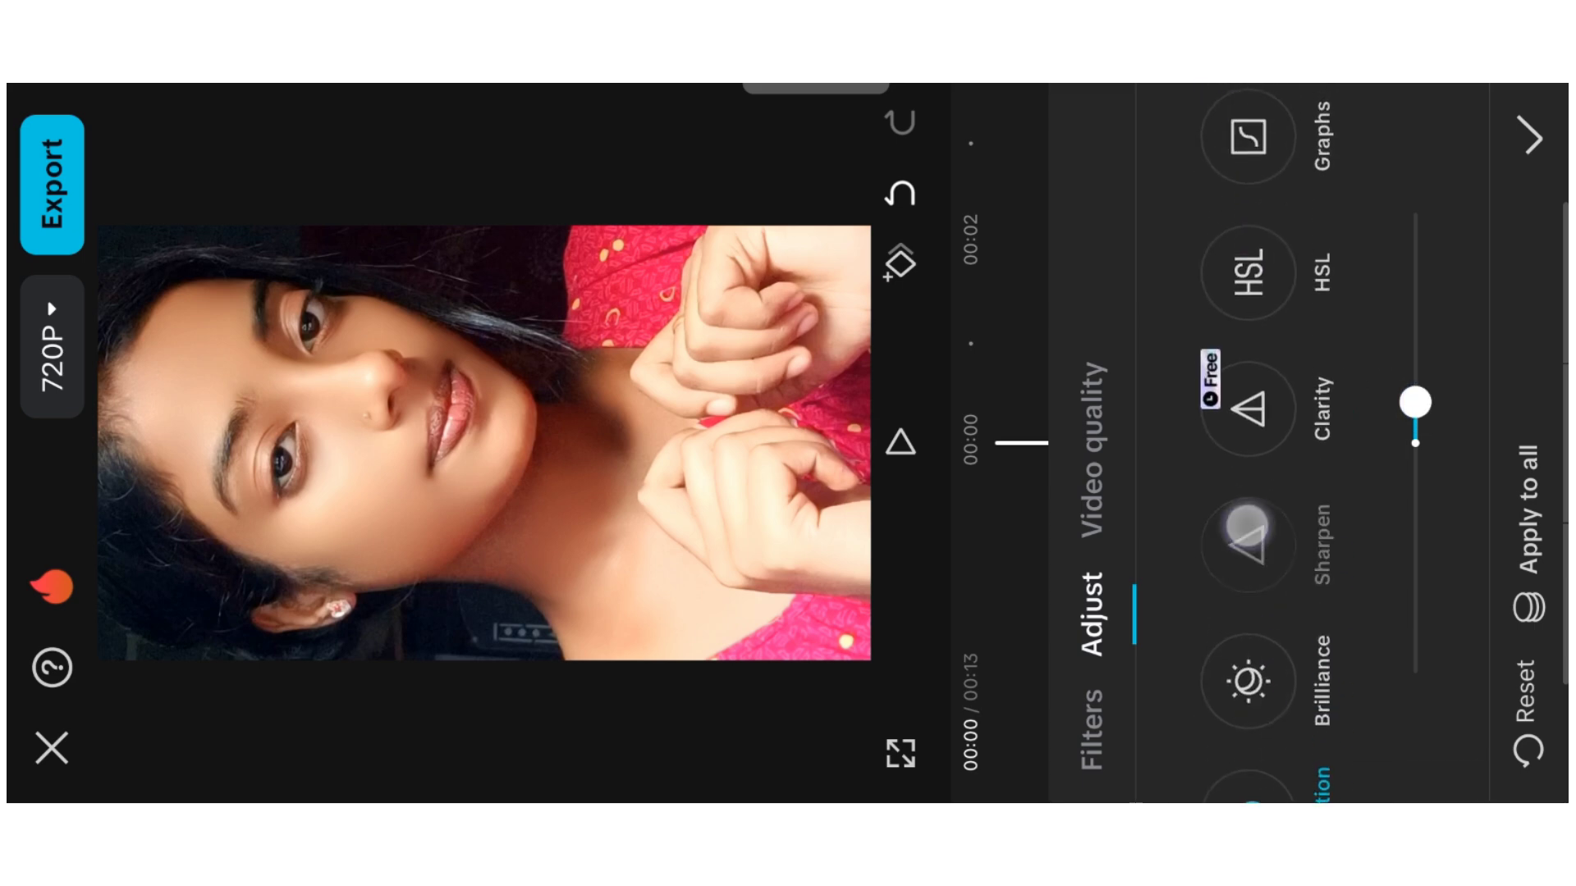
pyautogui.moveTo(1415, 665); pyautogui.dragTo(1425, 106)
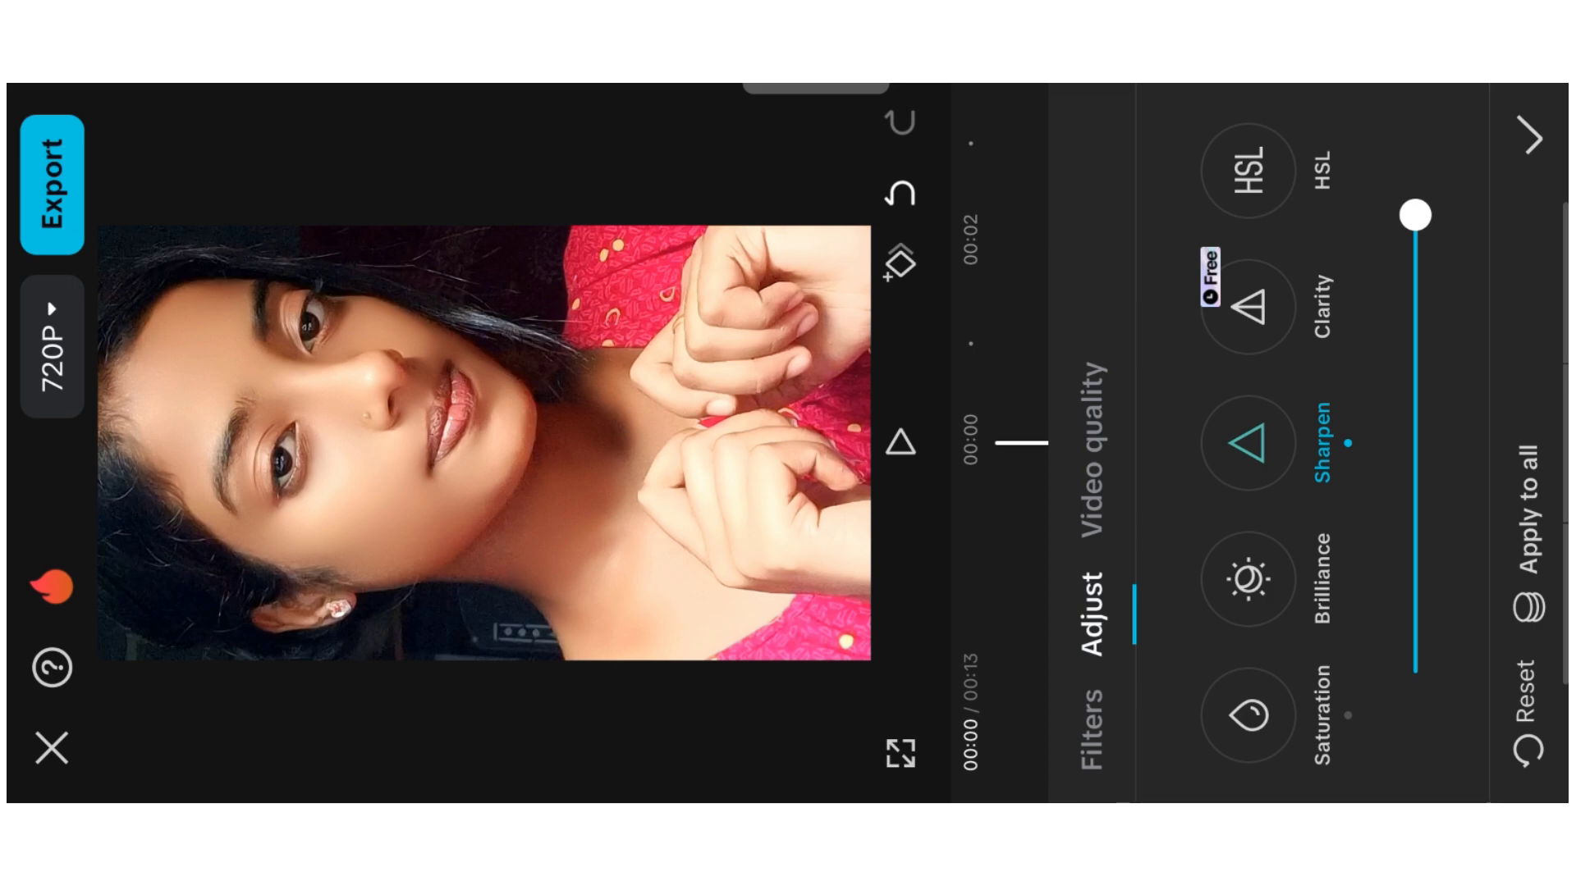
pyautogui.click(1530, 136)
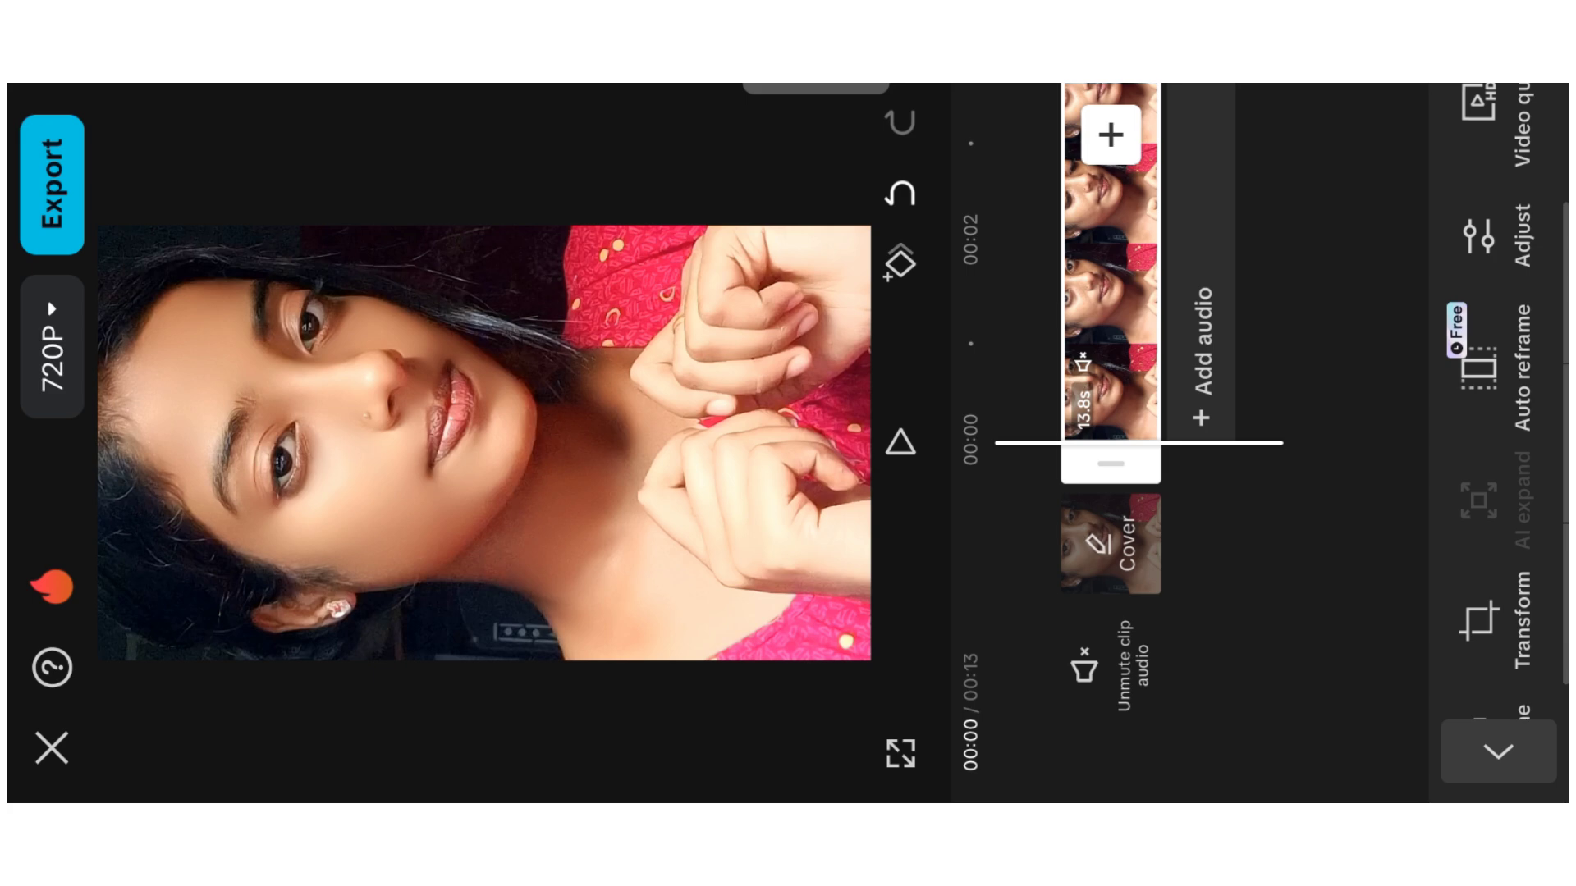
# Turn on Image quality under Video quality and let the clip finish enhancing.
pyautogui.moveTo(1486, 329); pyautogui.dragTo(1486, 599)
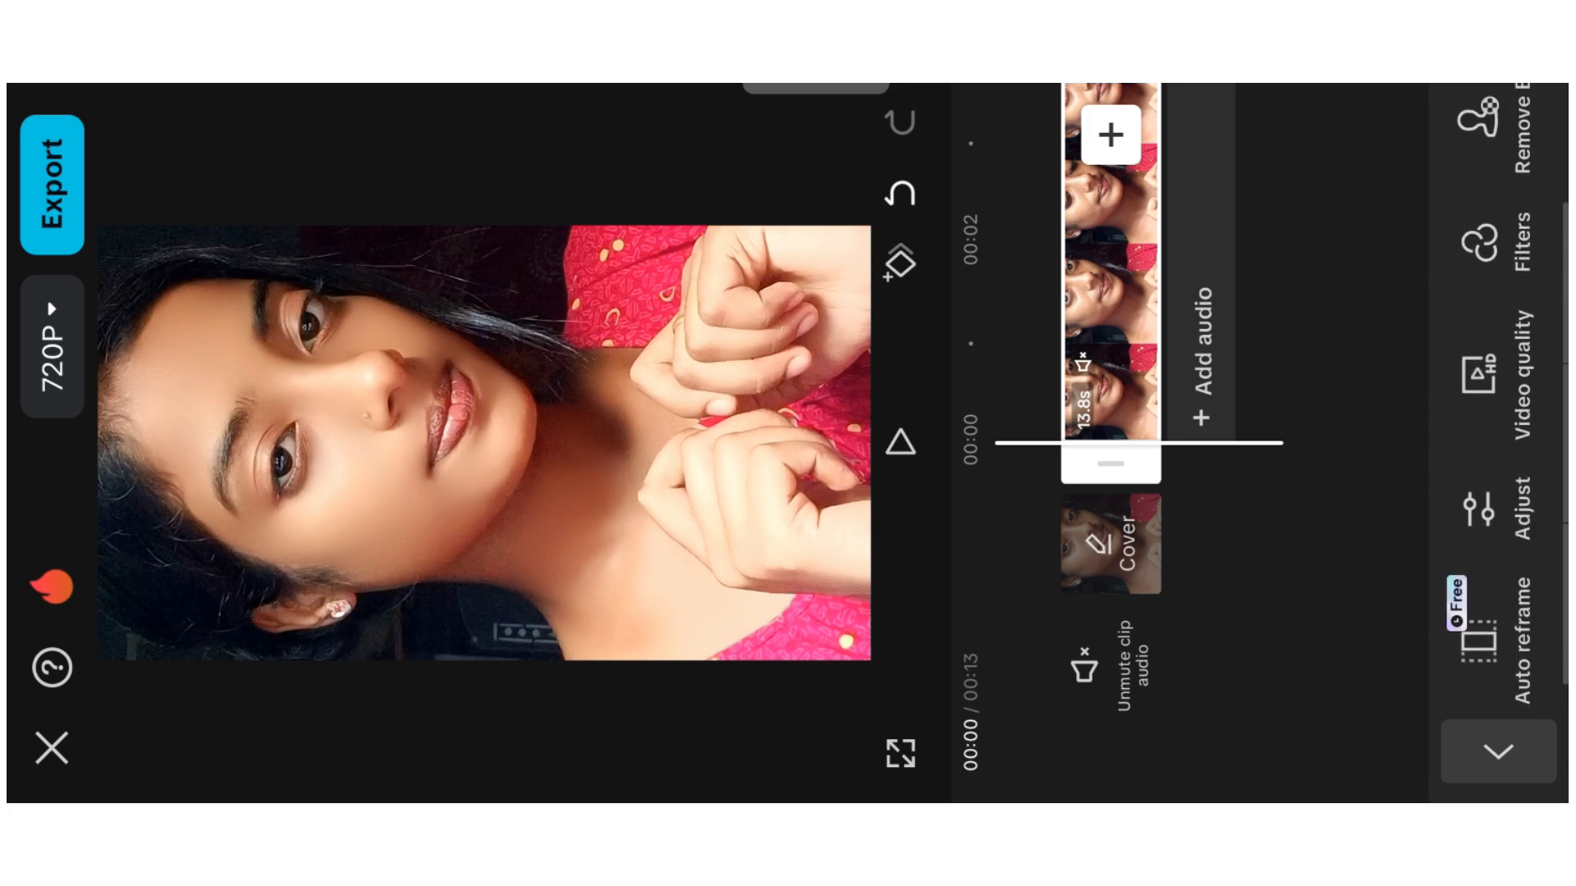
pyautogui.click(1490, 373)
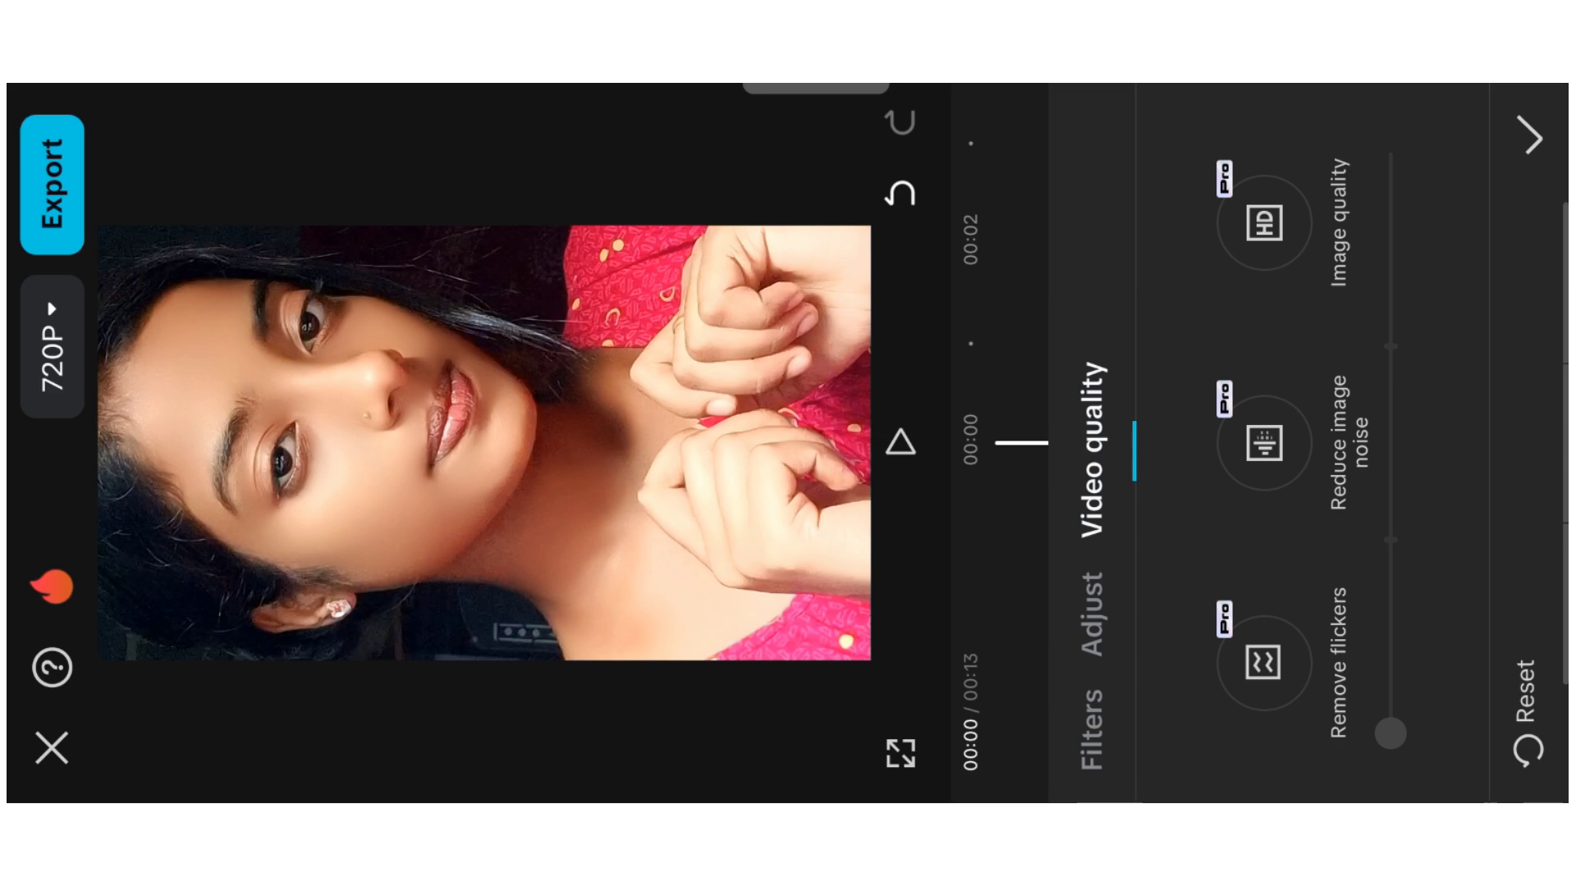
pyautogui.click(1319, 218)
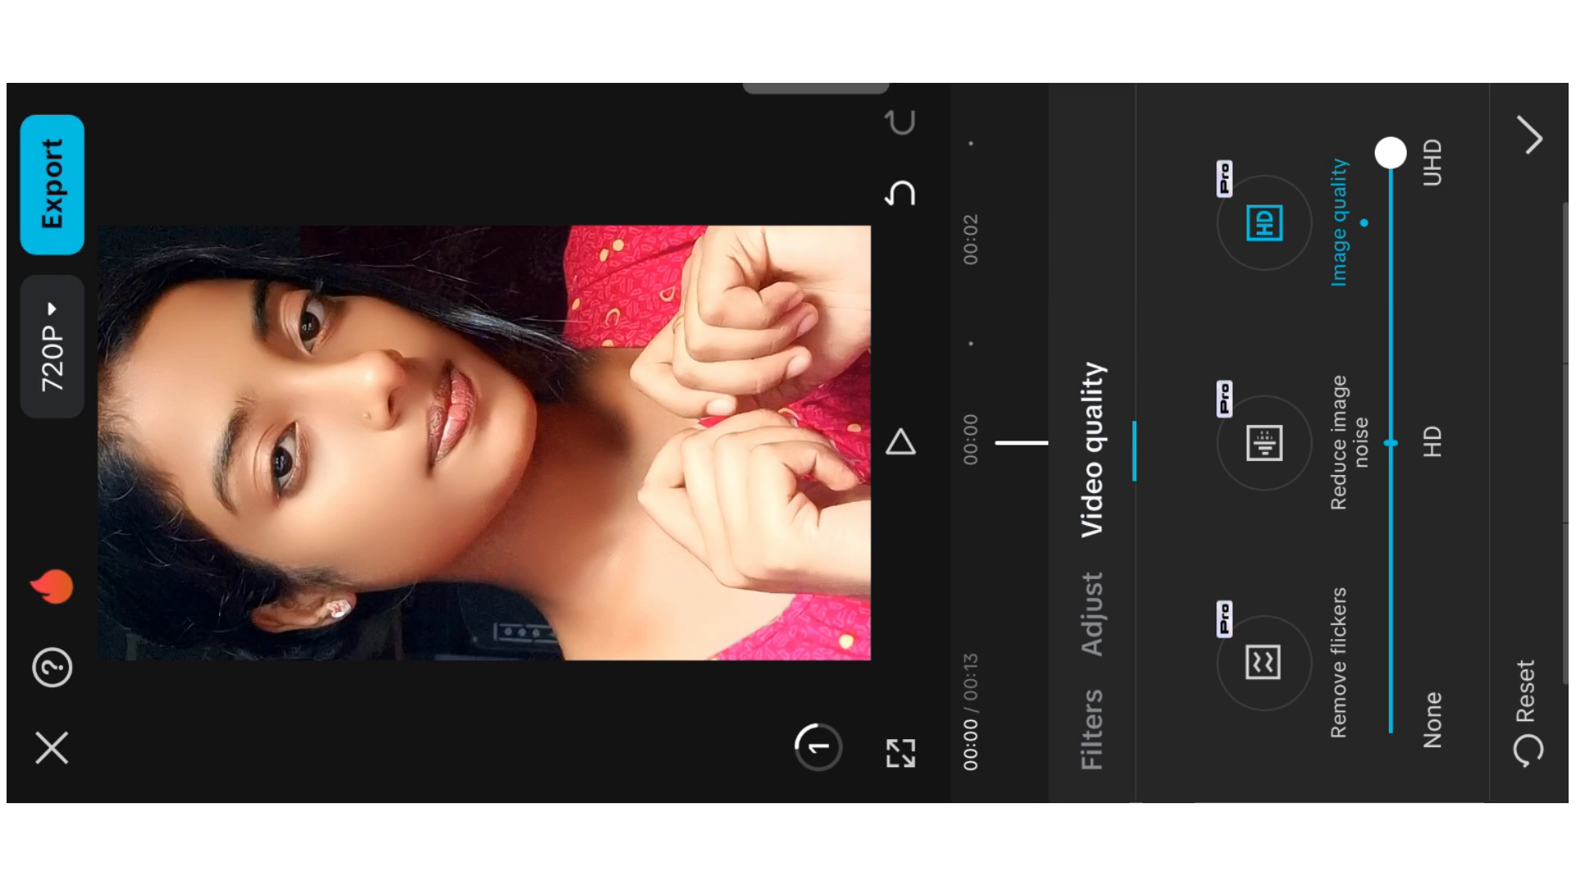
pyautogui.click(1214, 168)
pyautogui.click(1301, 163)
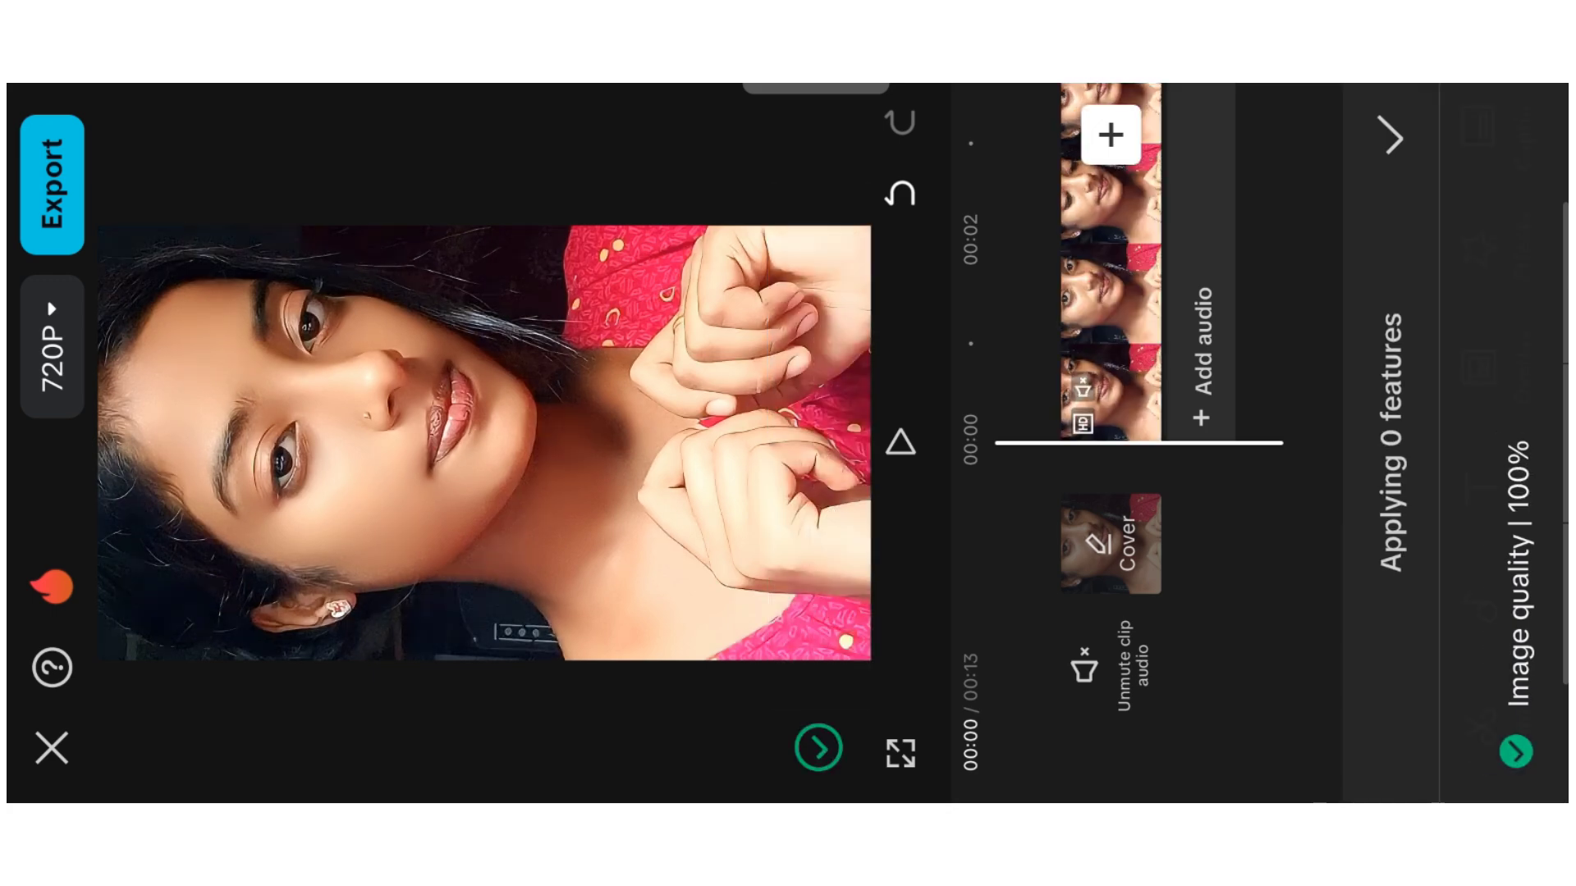
# Preview the enhanced clip, then open Effects and the Video effects library.
pyautogui.click(911, 441)
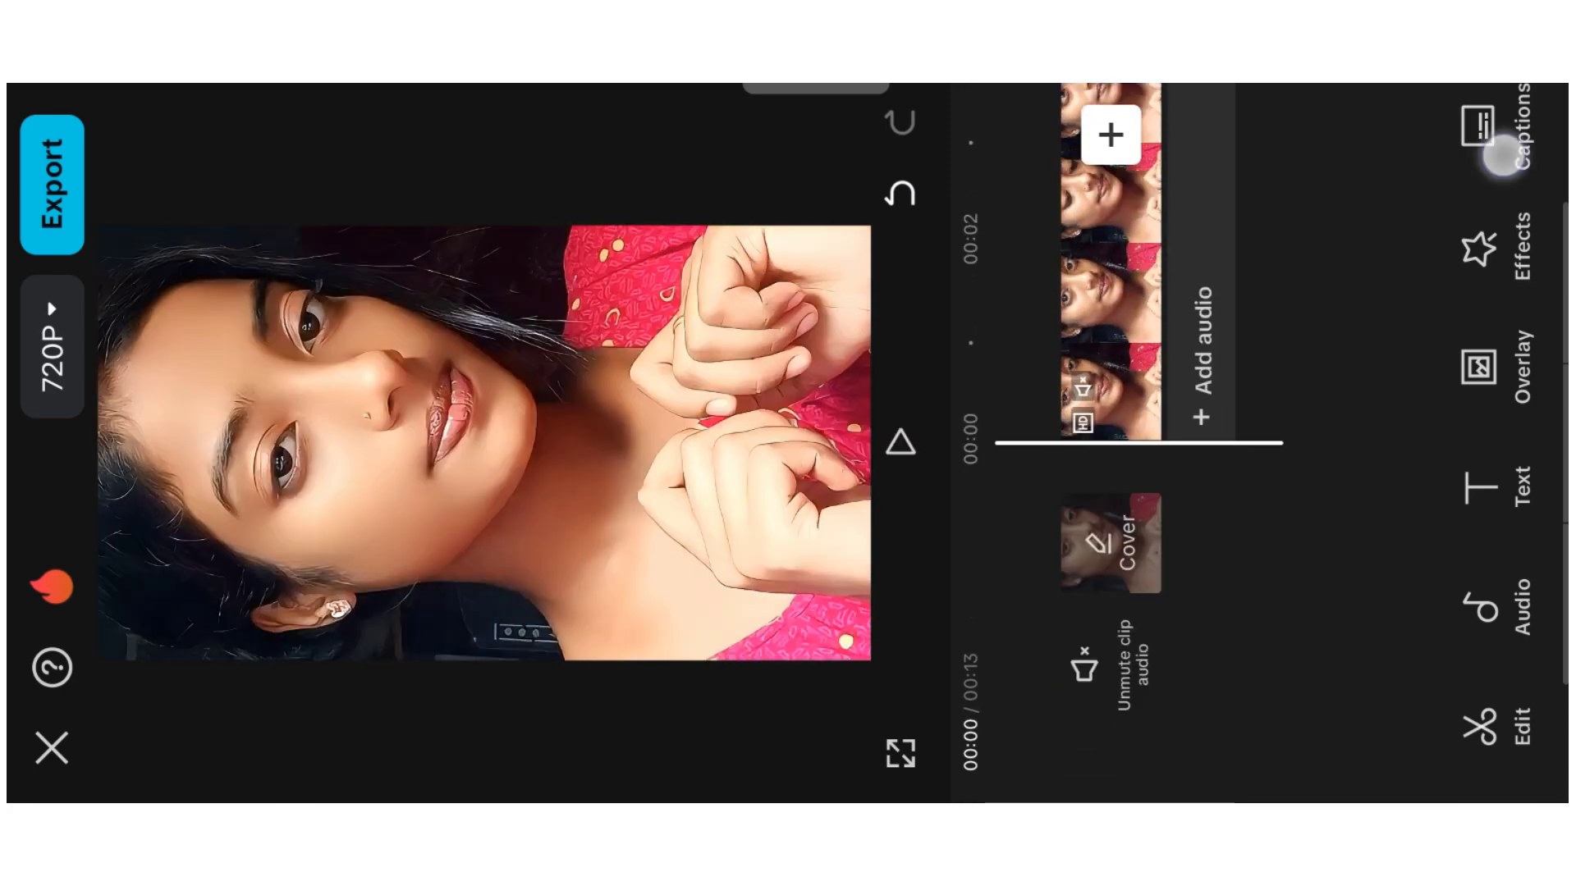
pyautogui.moveTo(1502, 156)
pyautogui.mouseDown()
pyautogui.moveTo(1502, 472)
pyautogui.moveTo(1502, 155)
pyautogui.mouseUp()
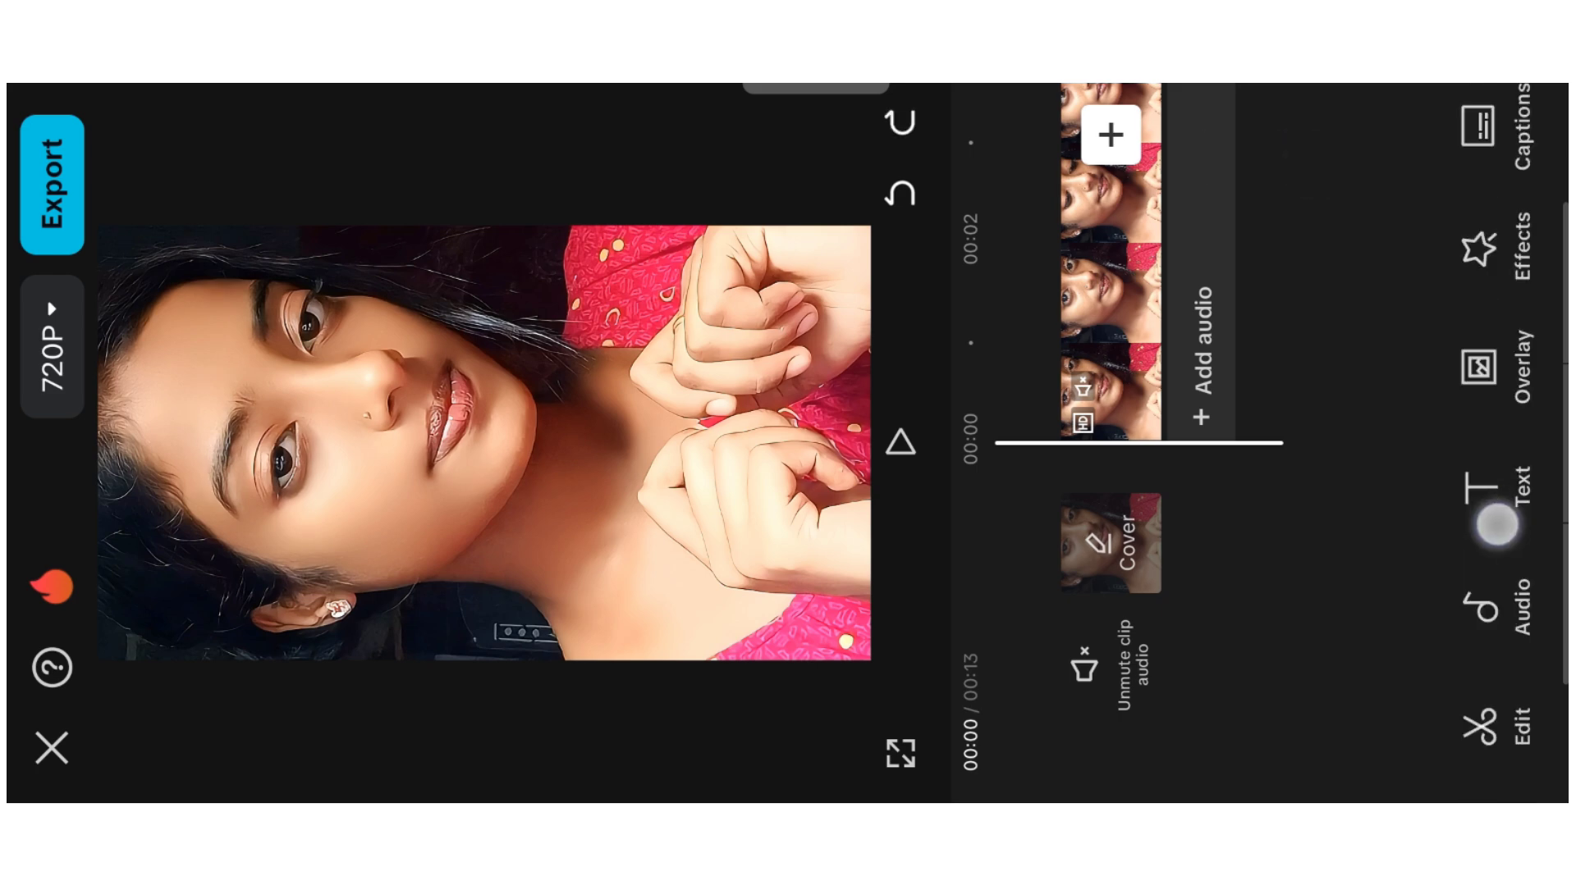
pyautogui.moveTo(1497, 524)
pyautogui.mouseDown()
pyautogui.moveTo(1497, 730)
pyautogui.moveTo(1478, 668)
pyautogui.mouseUp()
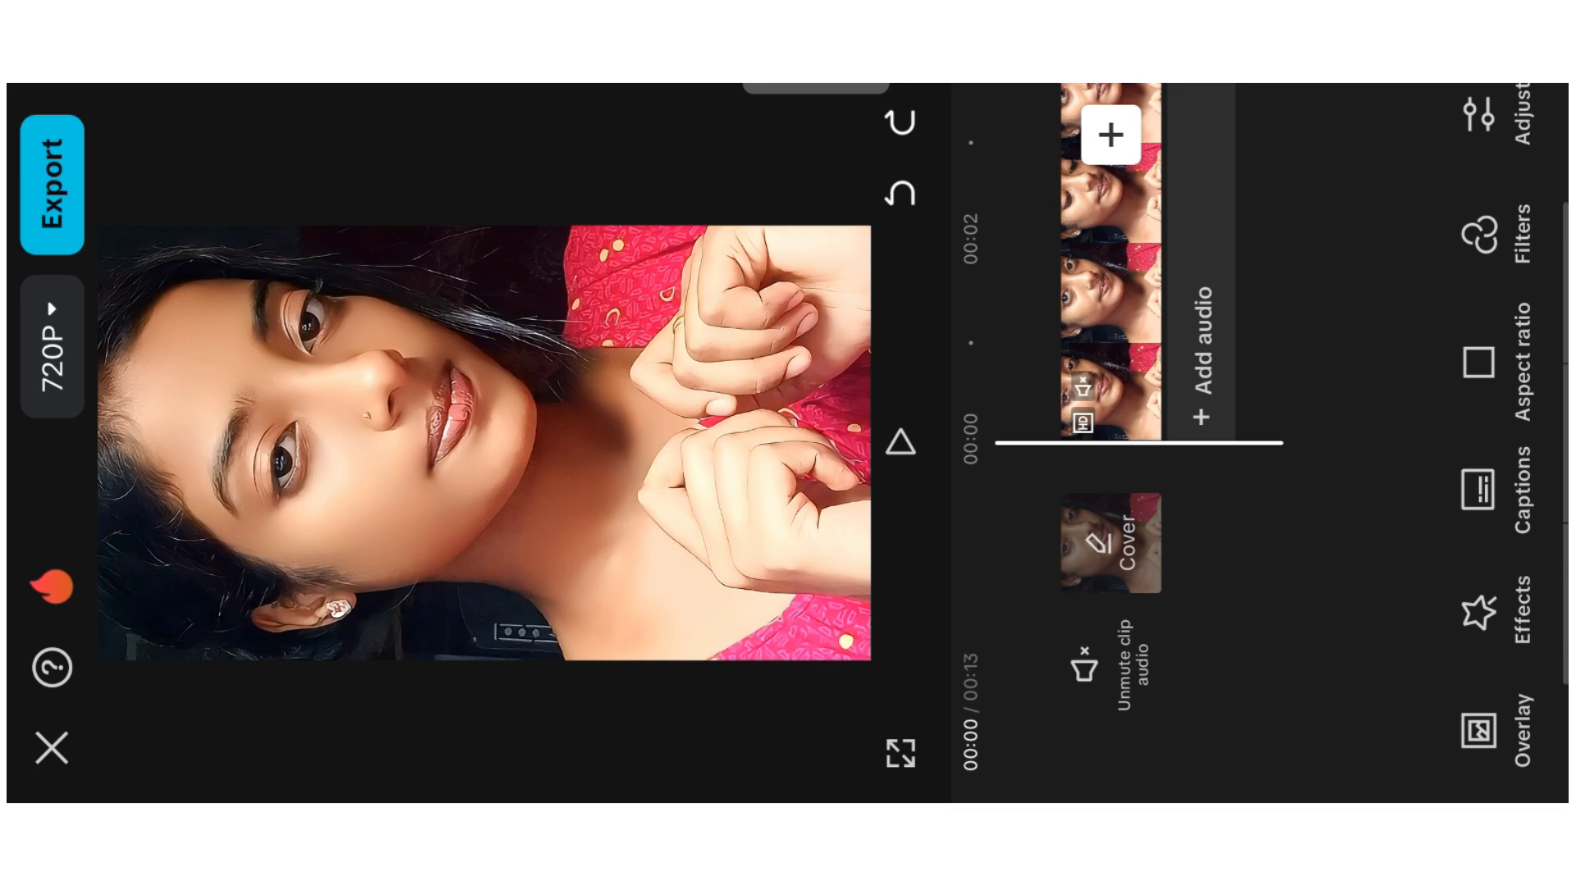
pyautogui.click(1477, 611)
pyautogui.click(1482, 593)
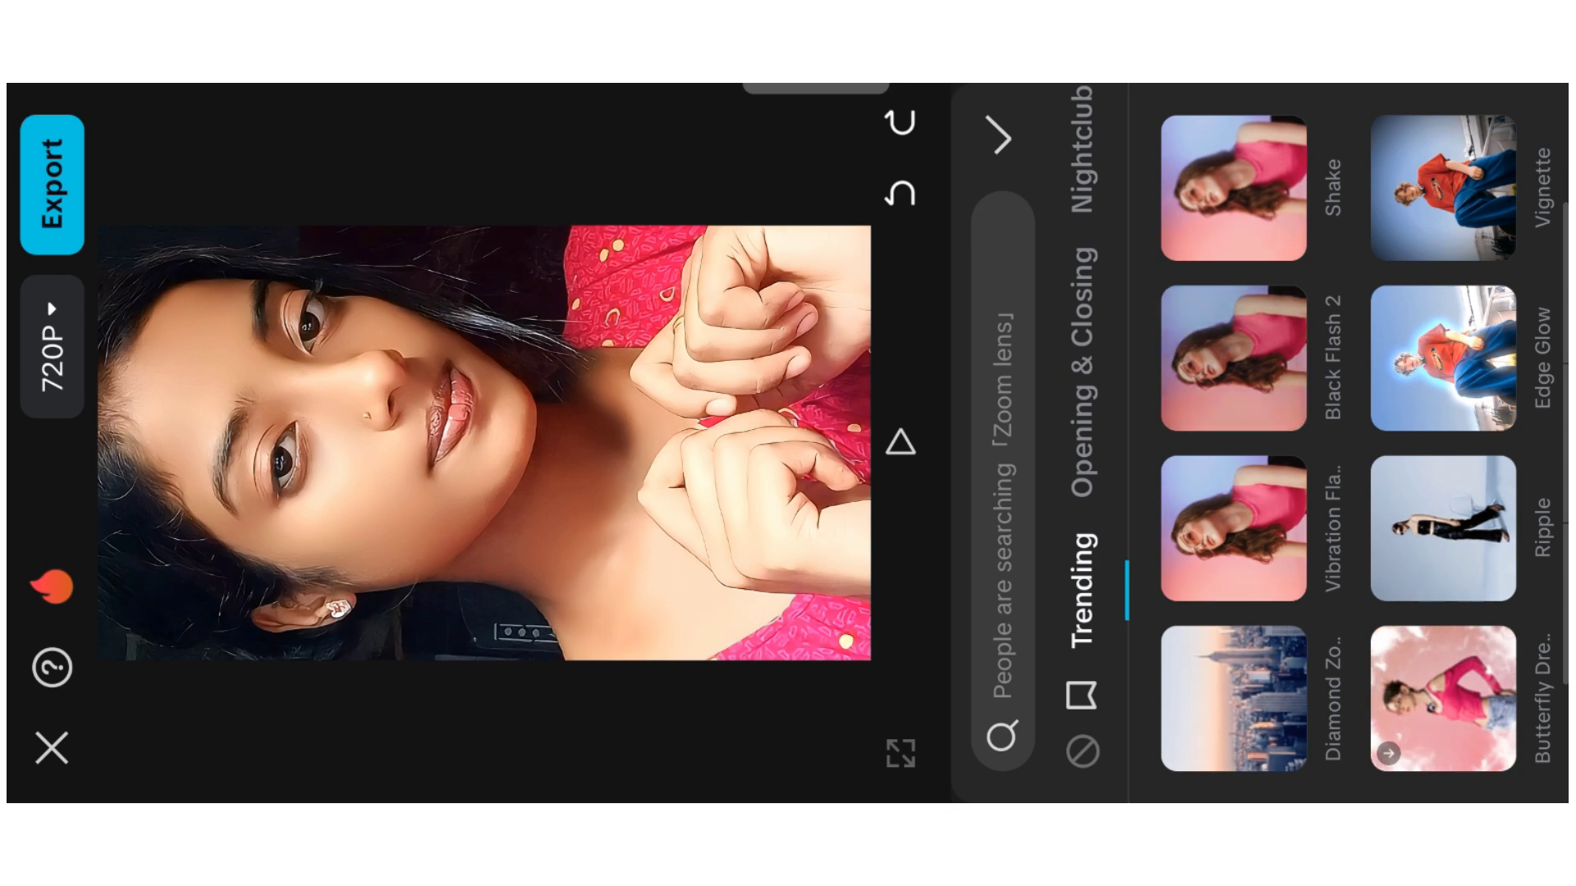
# Apply the Diamond Zoom effect from Trending to the video.
pyautogui.scroll(-2, 1305, 444)
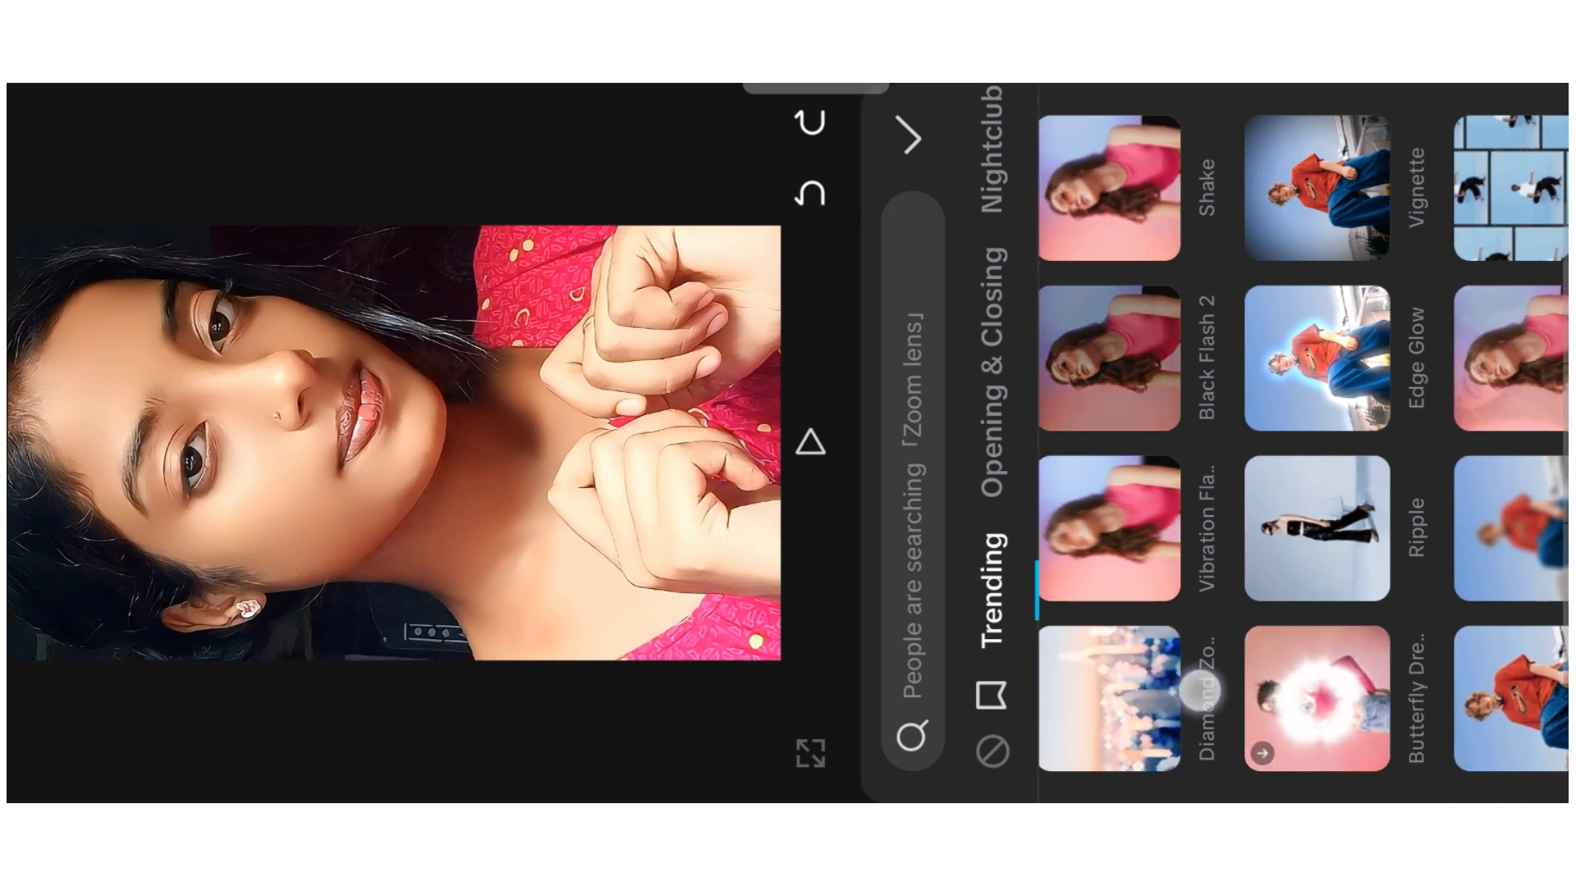
pyautogui.moveTo(1302, 686); pyautogui.dragTo(1339, 686)
pyautogui.click(1144, 699)
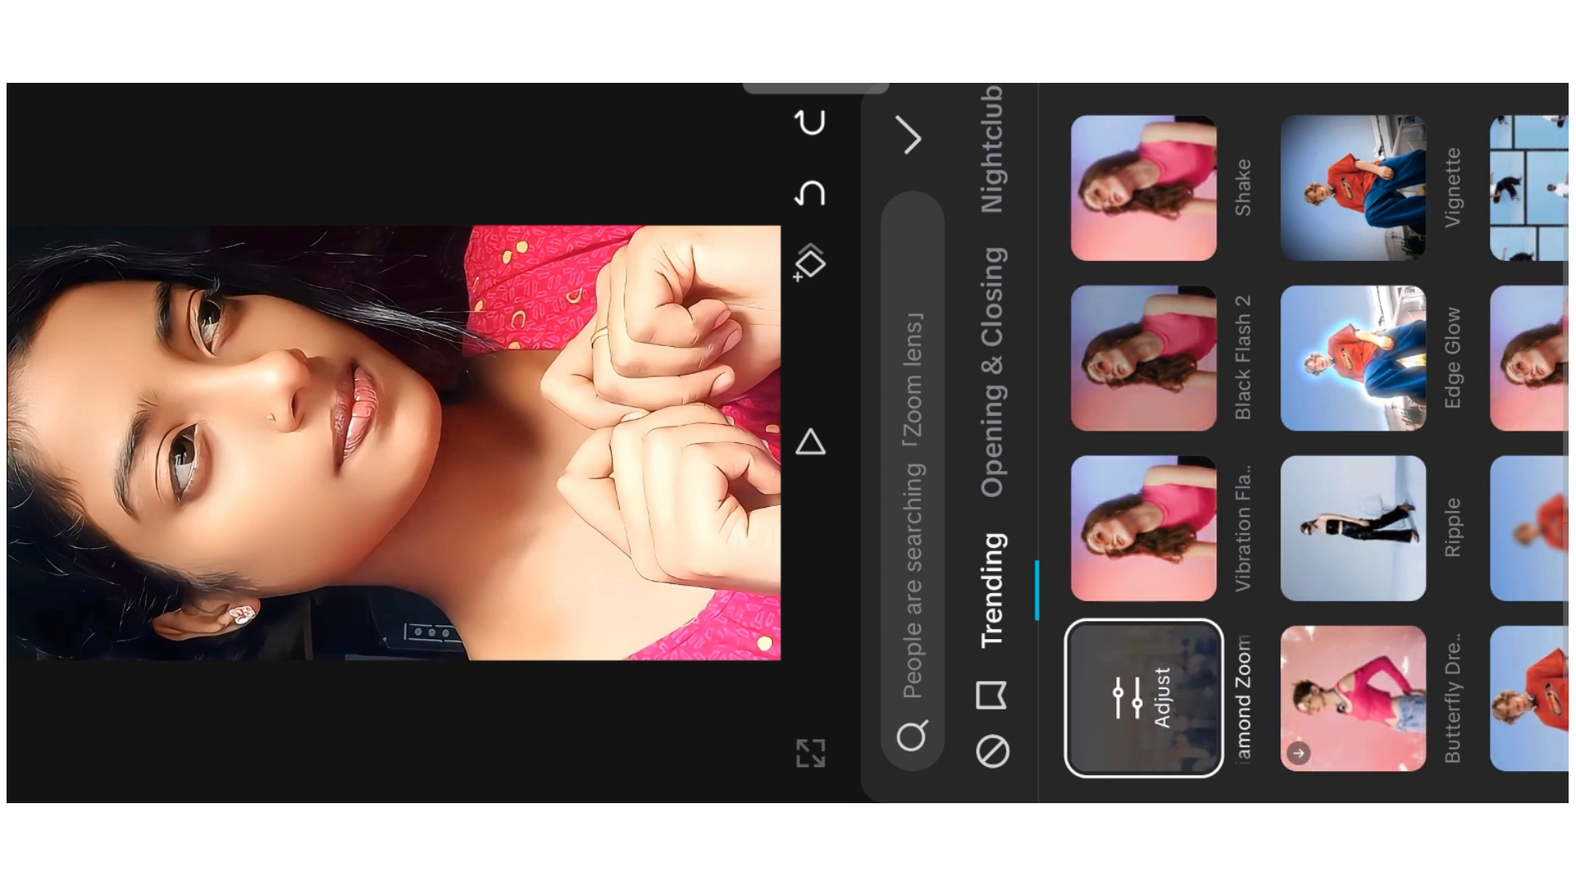
# Tune the Diamond Zoom size and raise its intensity to 72, previewing the result.
pyautogui.click(1127, 703)
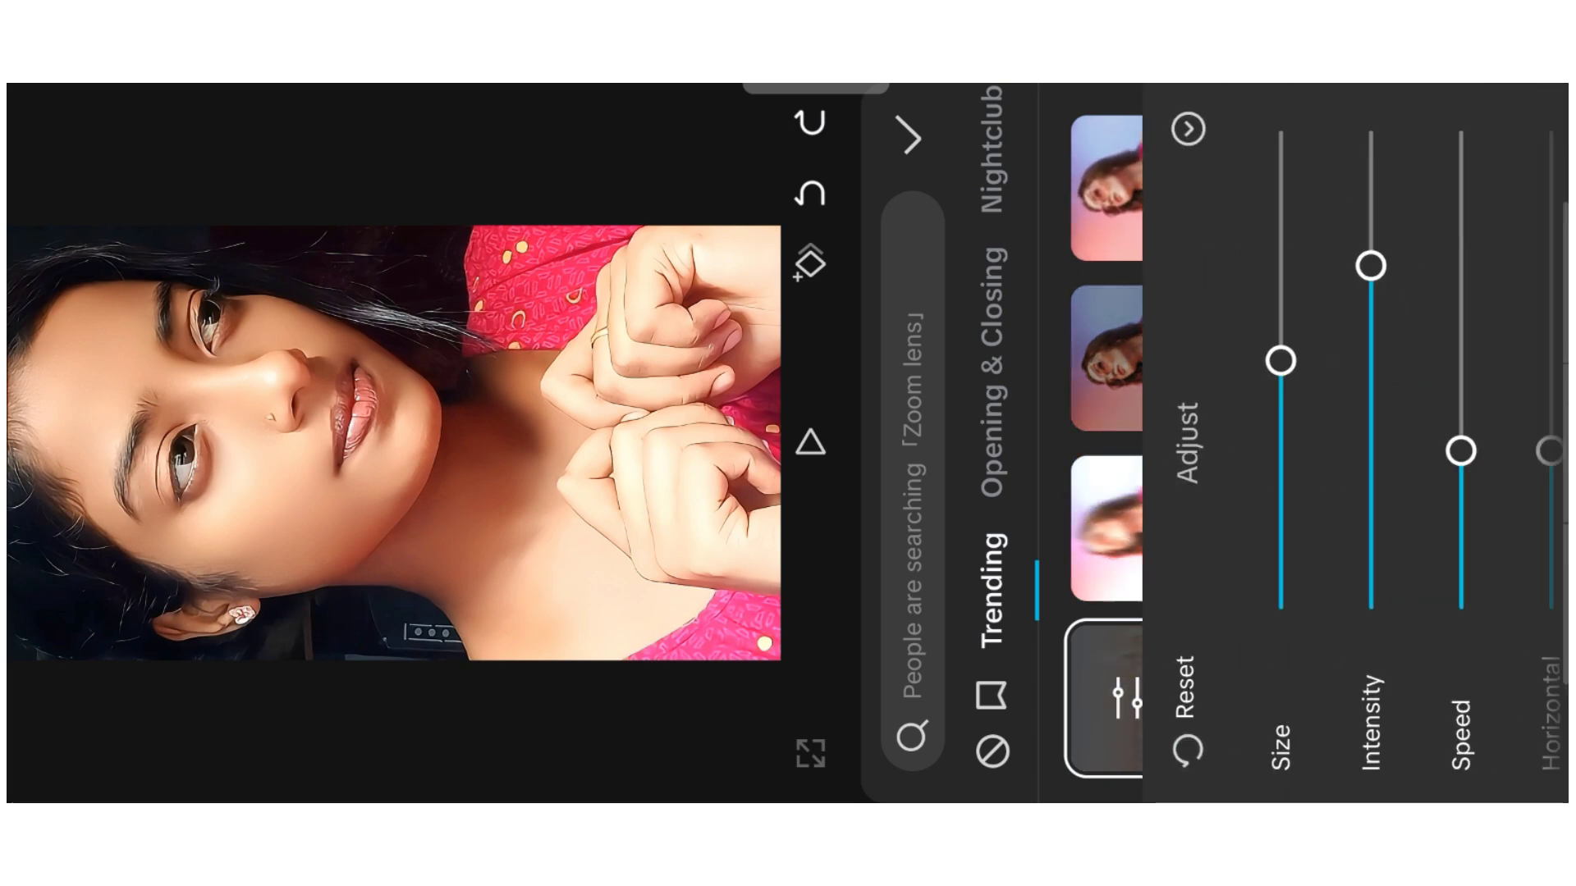
pyautogui.moveTo(1316, 462); pyautogui.dragTo(1317, 466)
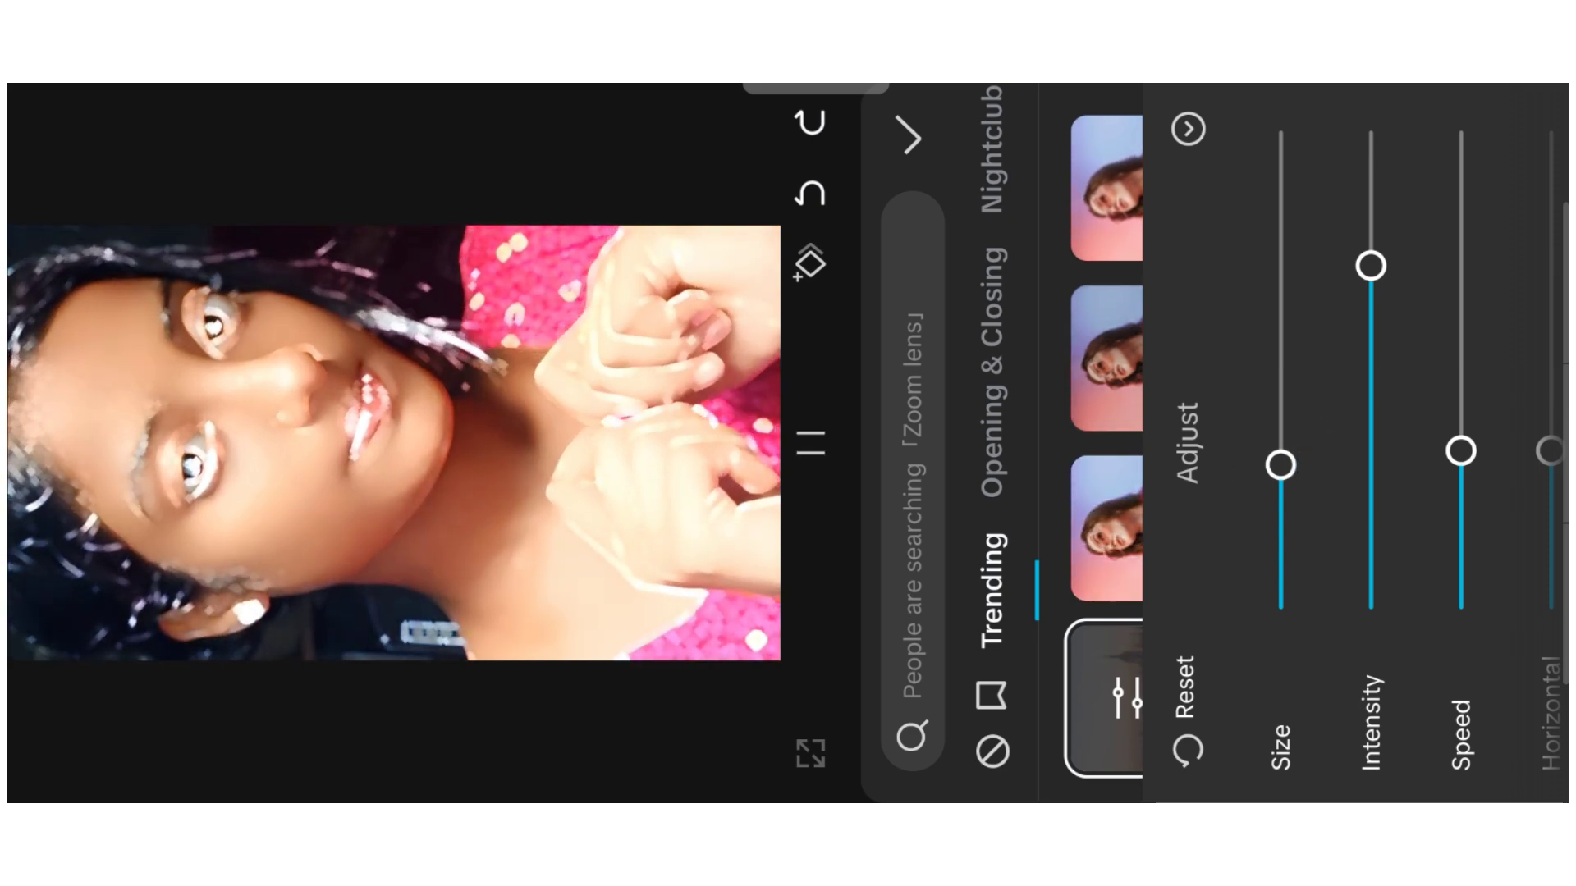
pyautogui.moveTo(1462, 193); pyautogui.dragTo(1396, 200)
pyautogui.moveTo(1314, 265); pyautogui.dragTo(1338, 354)
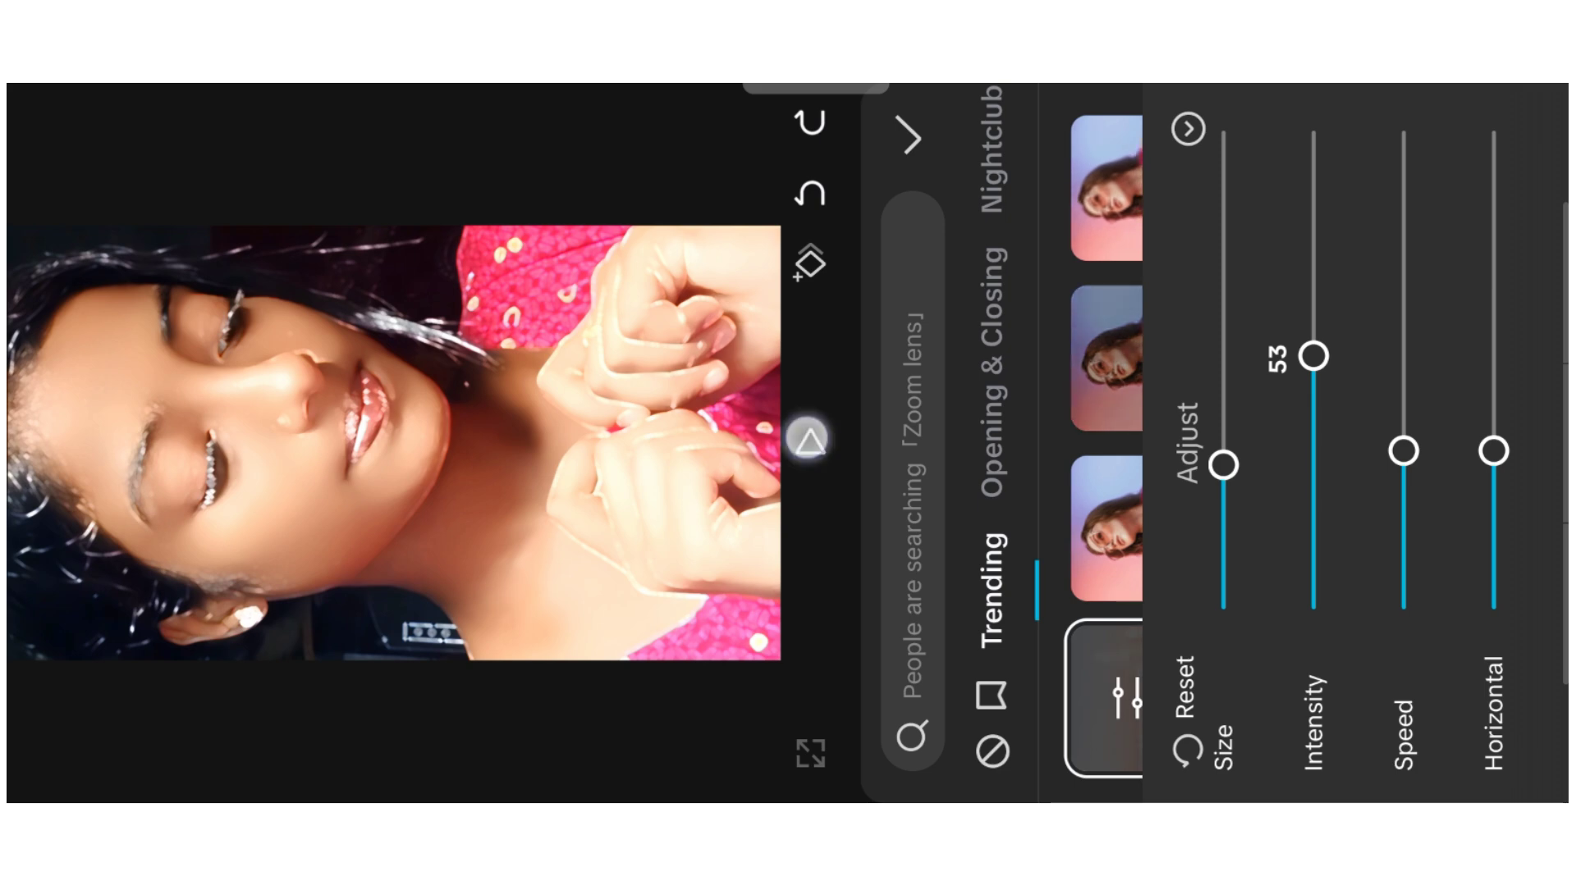
pyautogui.click(809, 441)
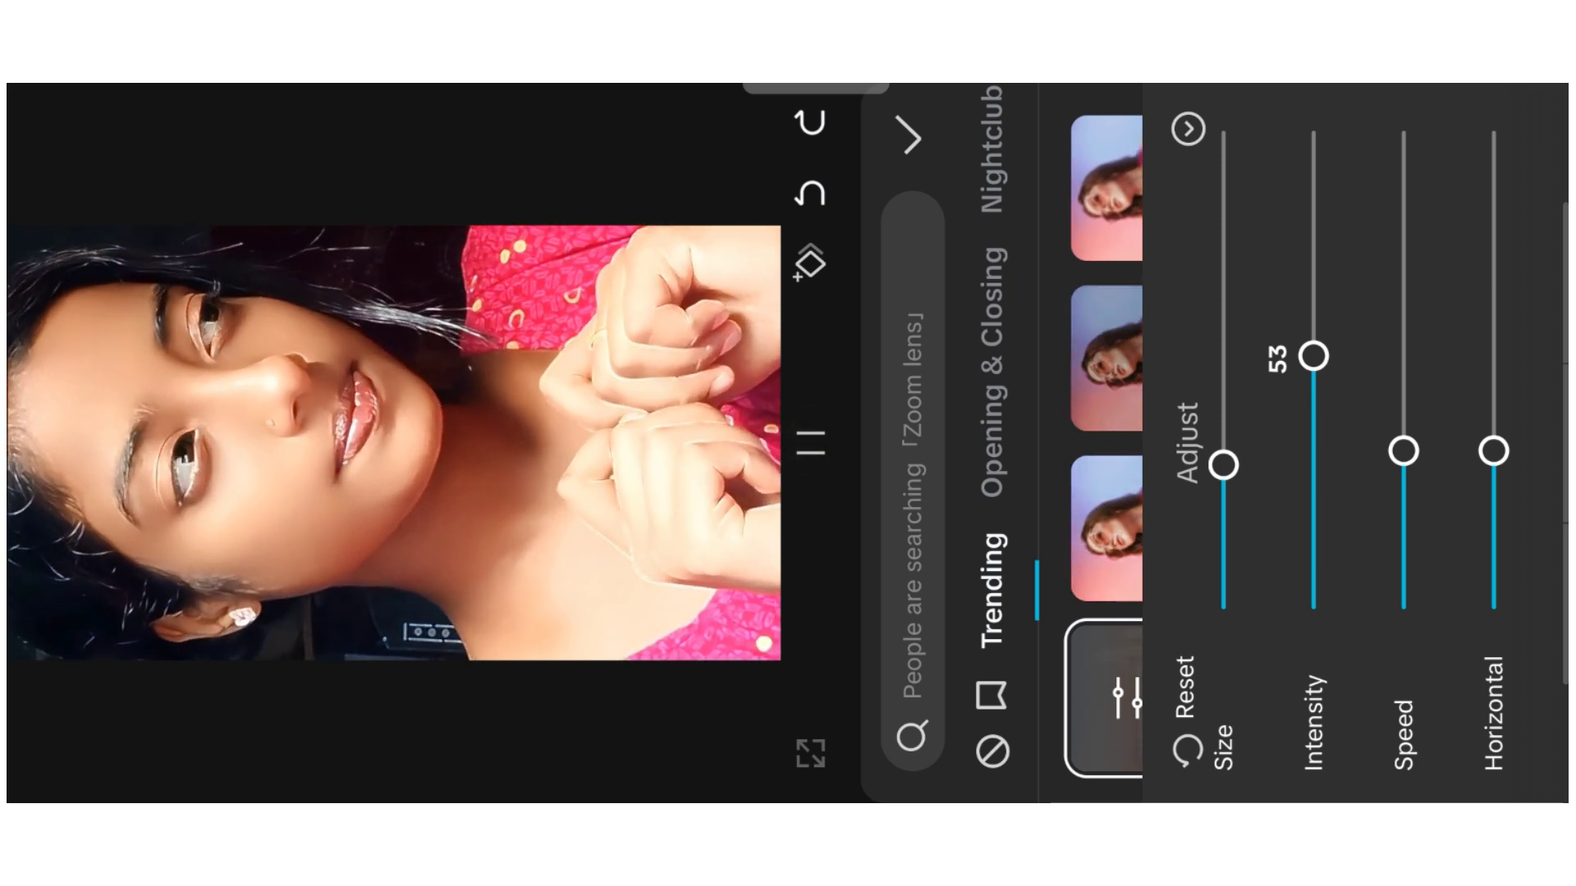
pyautogui.moveTo(1313, 354); pyautogui.dragTo(1313, 265)
pyautogui.moveTo(1223, 465); pyautogui.dragTo(1236, 352)
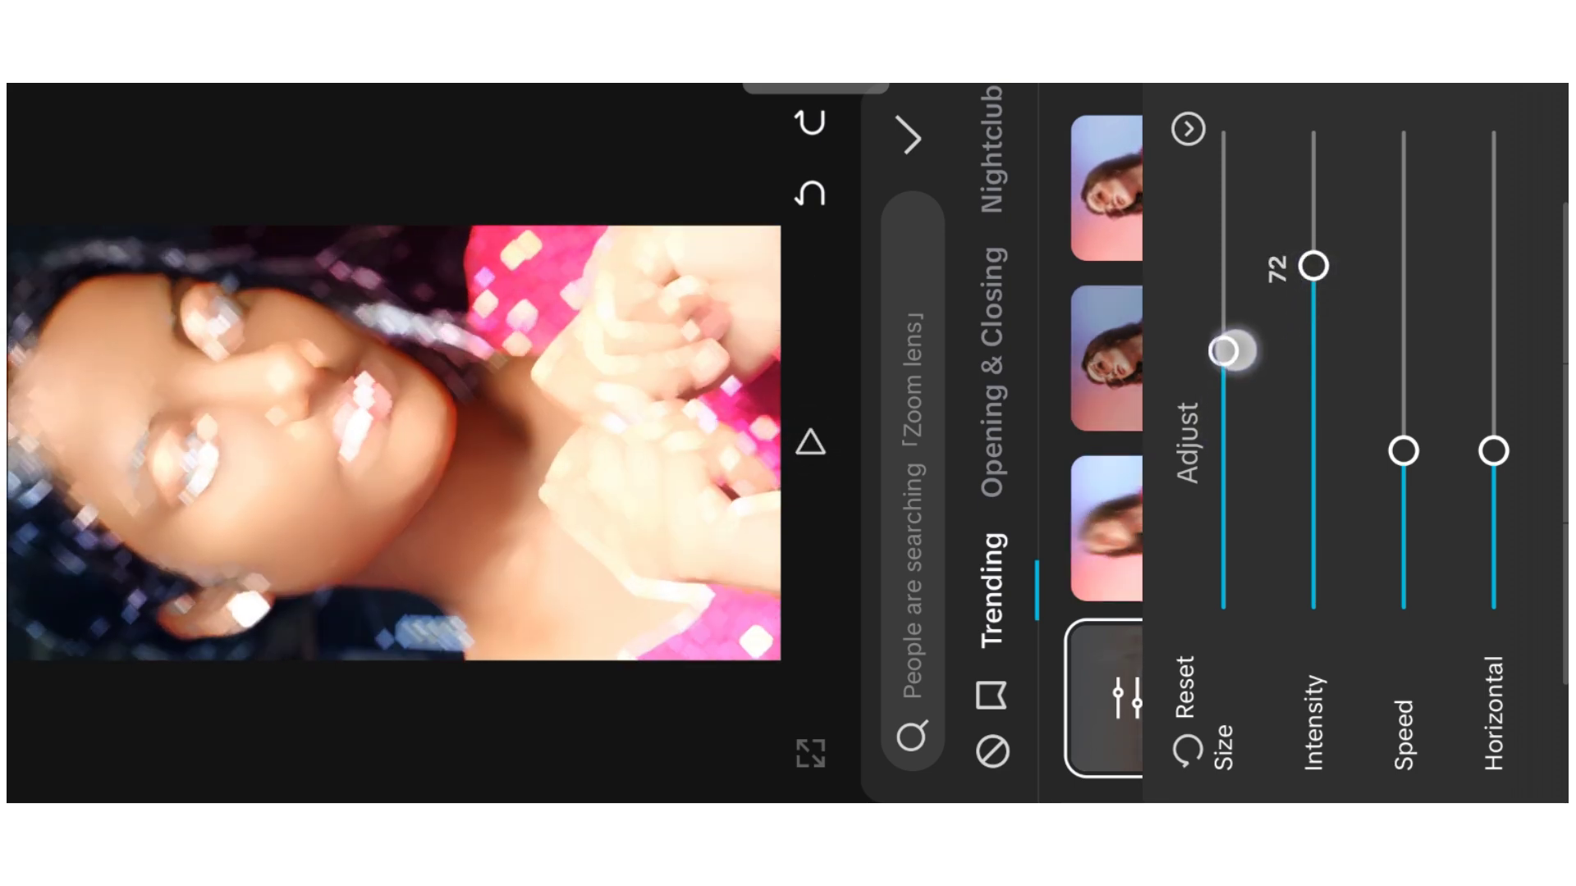
pyautogui.moveTo(1491, 212); pyautogui.dragTo(1433, 209)
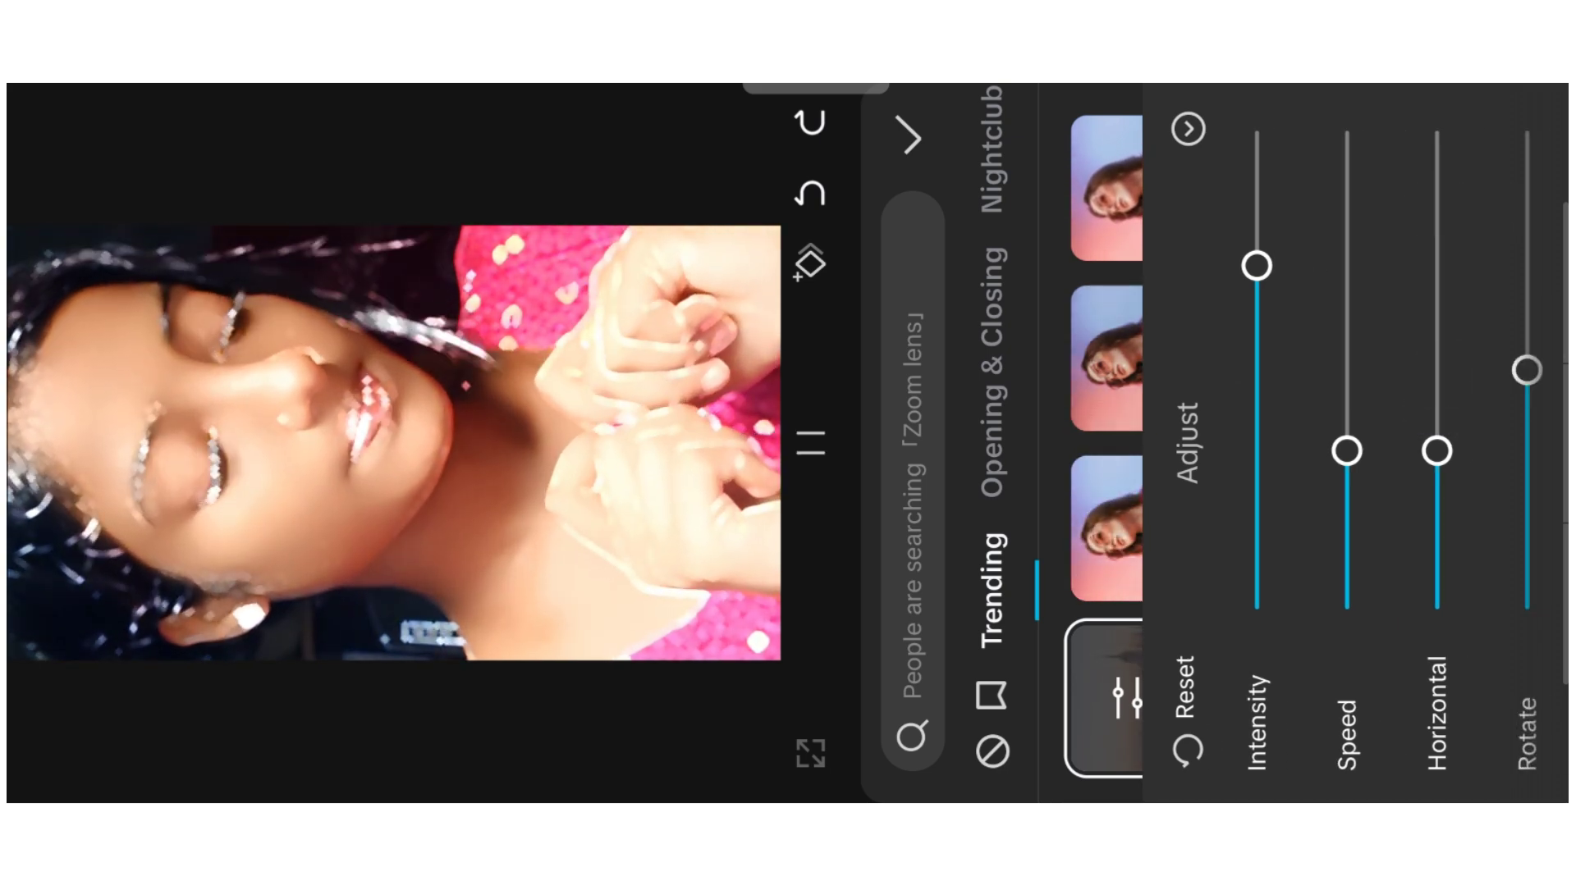
pyautogui.click(909, 135)
# Drag the Diamond Zoom effect's end to span the main video, then deselect it.
pyautogui.moveTo(1291, 500); pyautogui.dragTo(1292, 738)
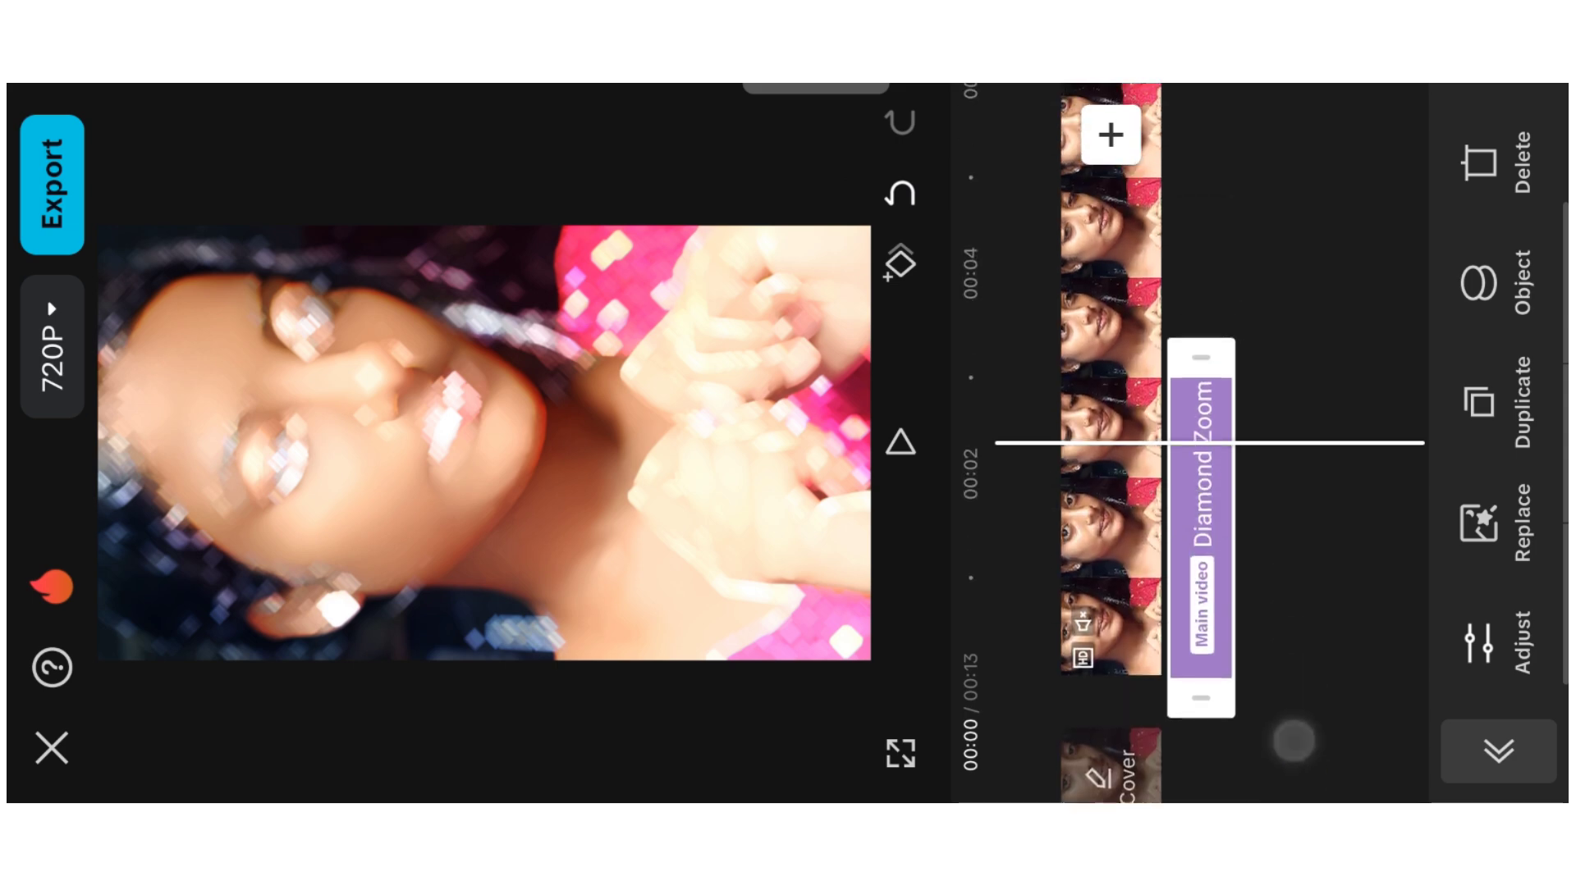
pyautogui.moveTo(1201, 353); pyautogui.dragTo(1224, 140)
pyautogui.click(1304, 312)
pyautogui.moveTo(1309, 353); pyautogui.dragTo(1336, 105)
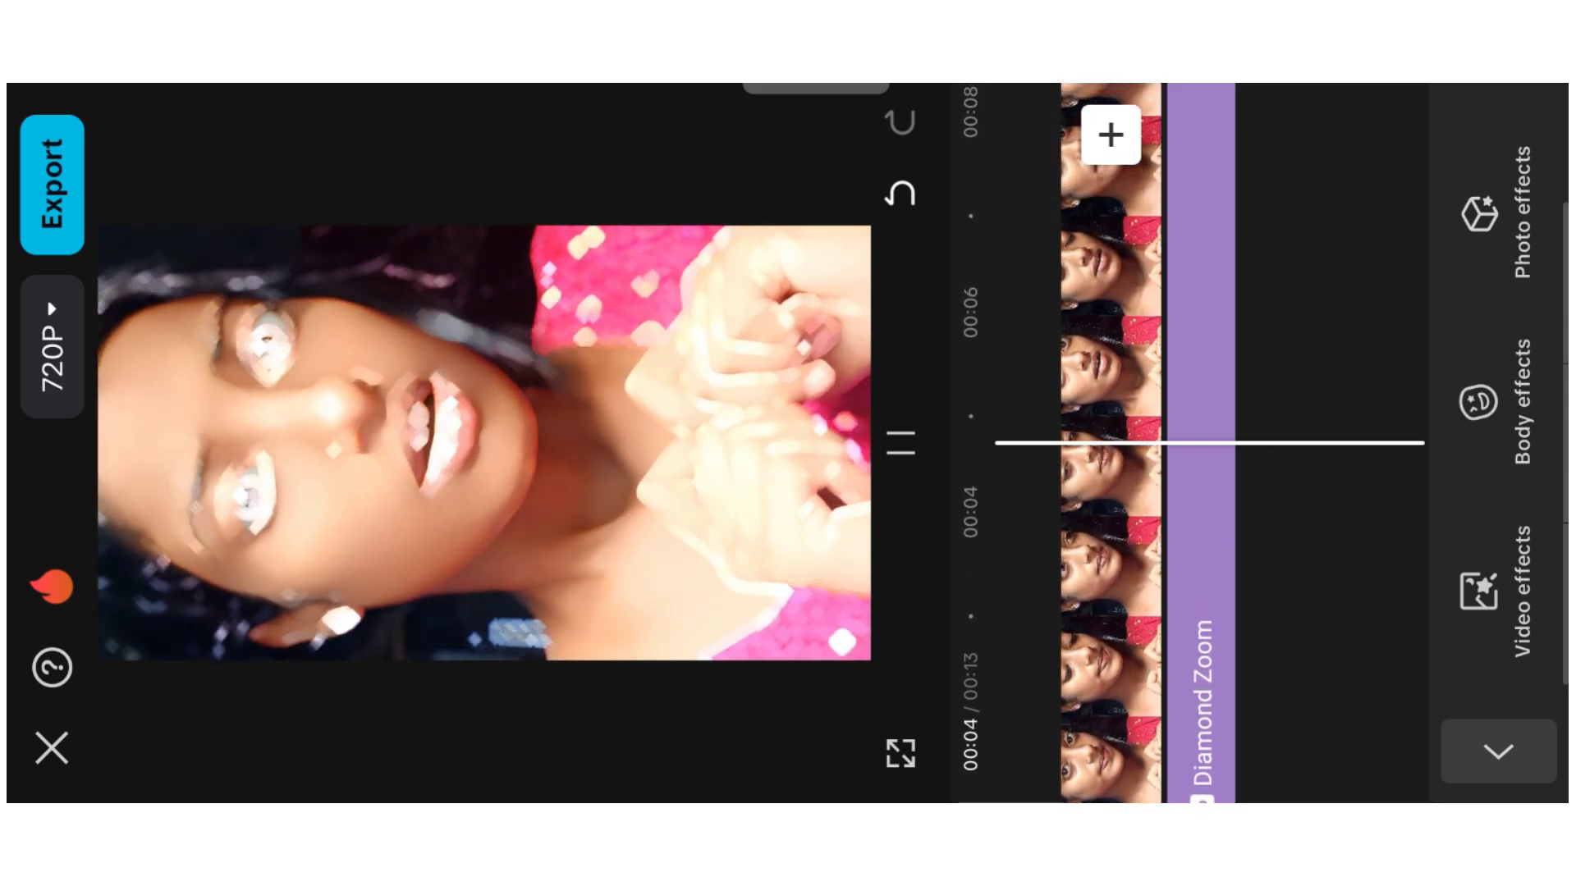
# Change the export resolution from 720p to 1080p and start the export.
pyautogui.click(52, 345)
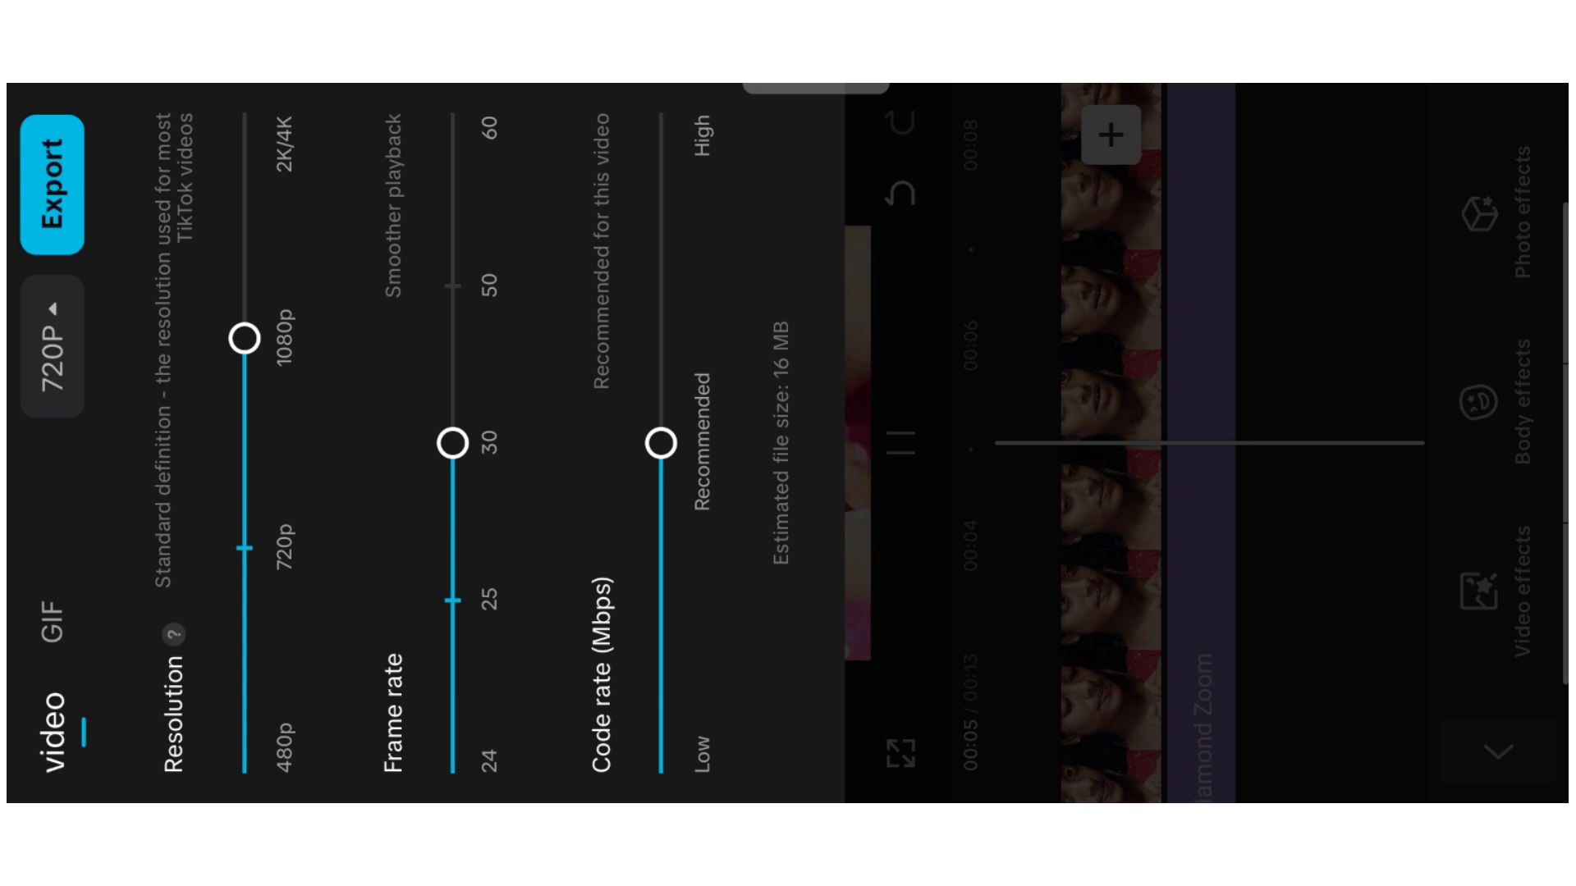
pyautogui.click(244, 340)
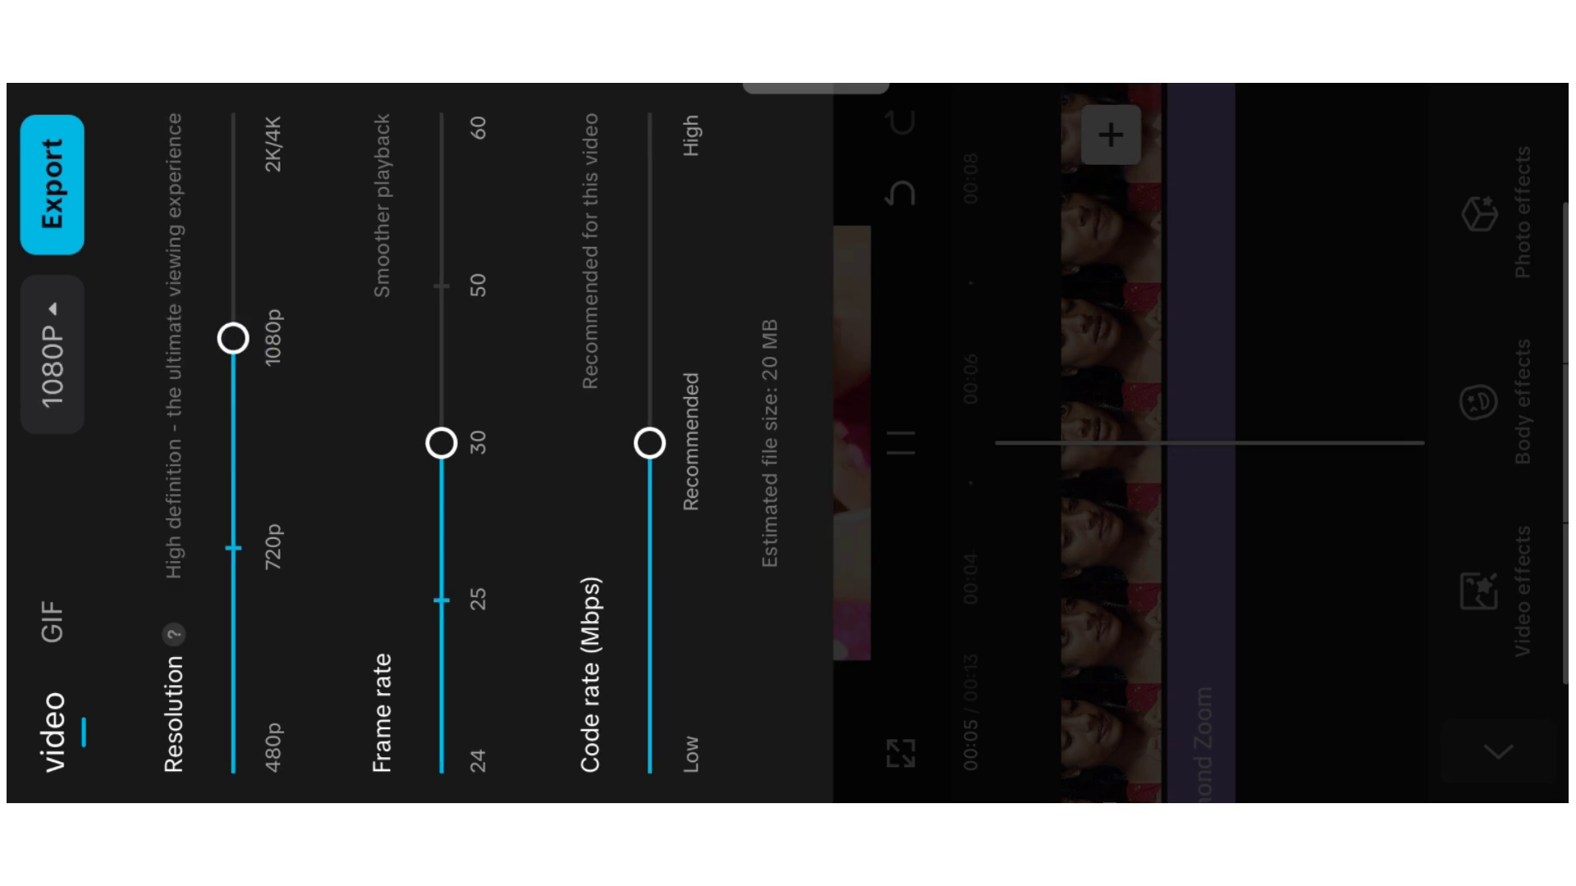
pyautogui.click(1171, 688)
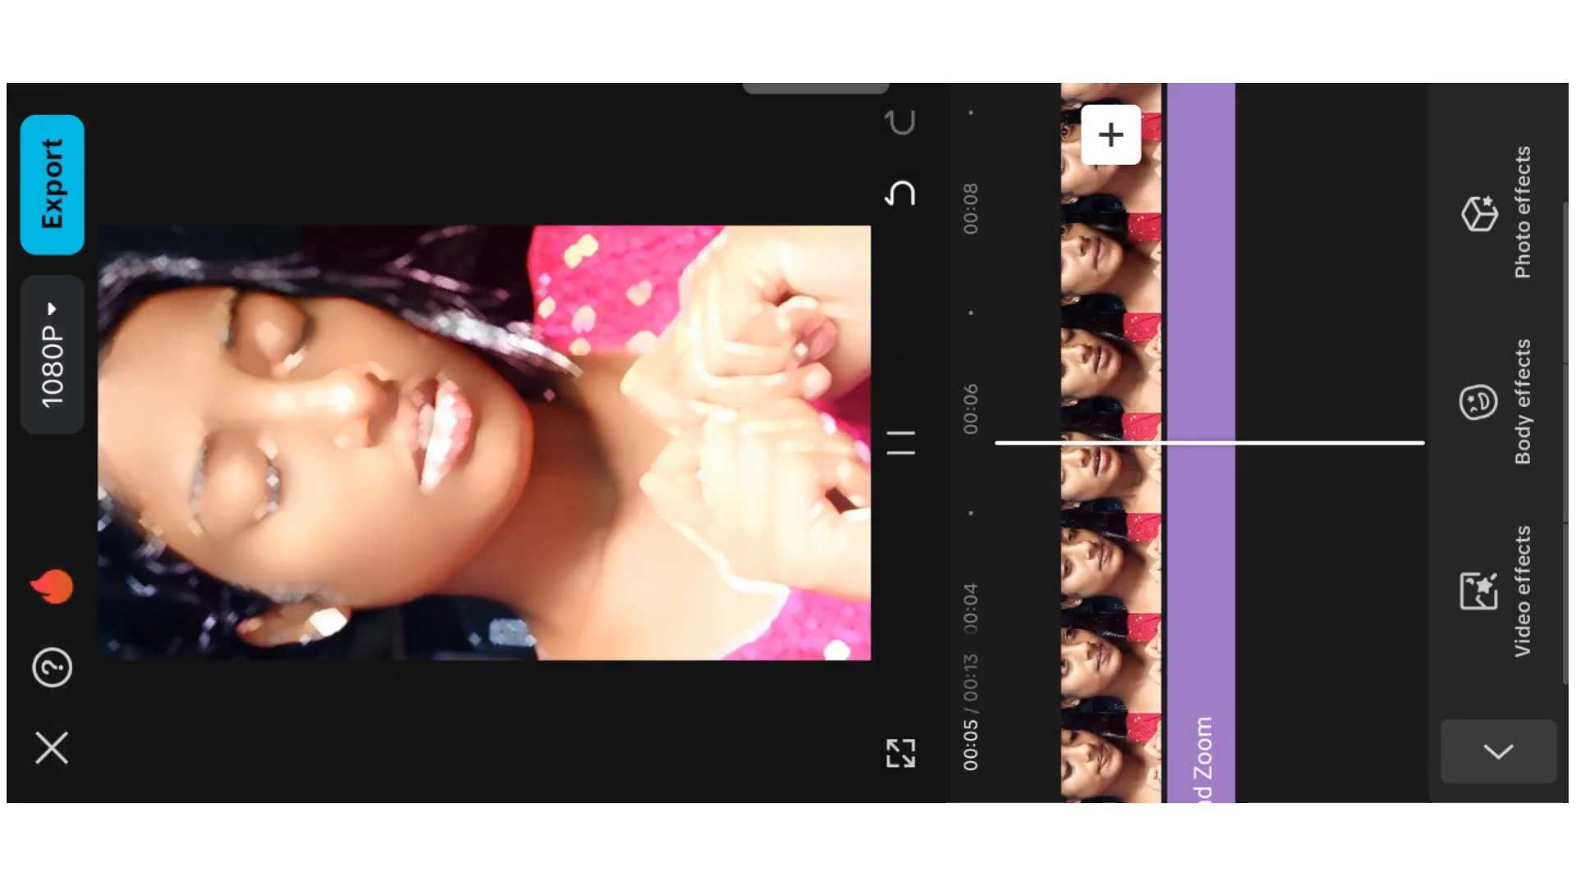
pyautogui.click(71, 159)
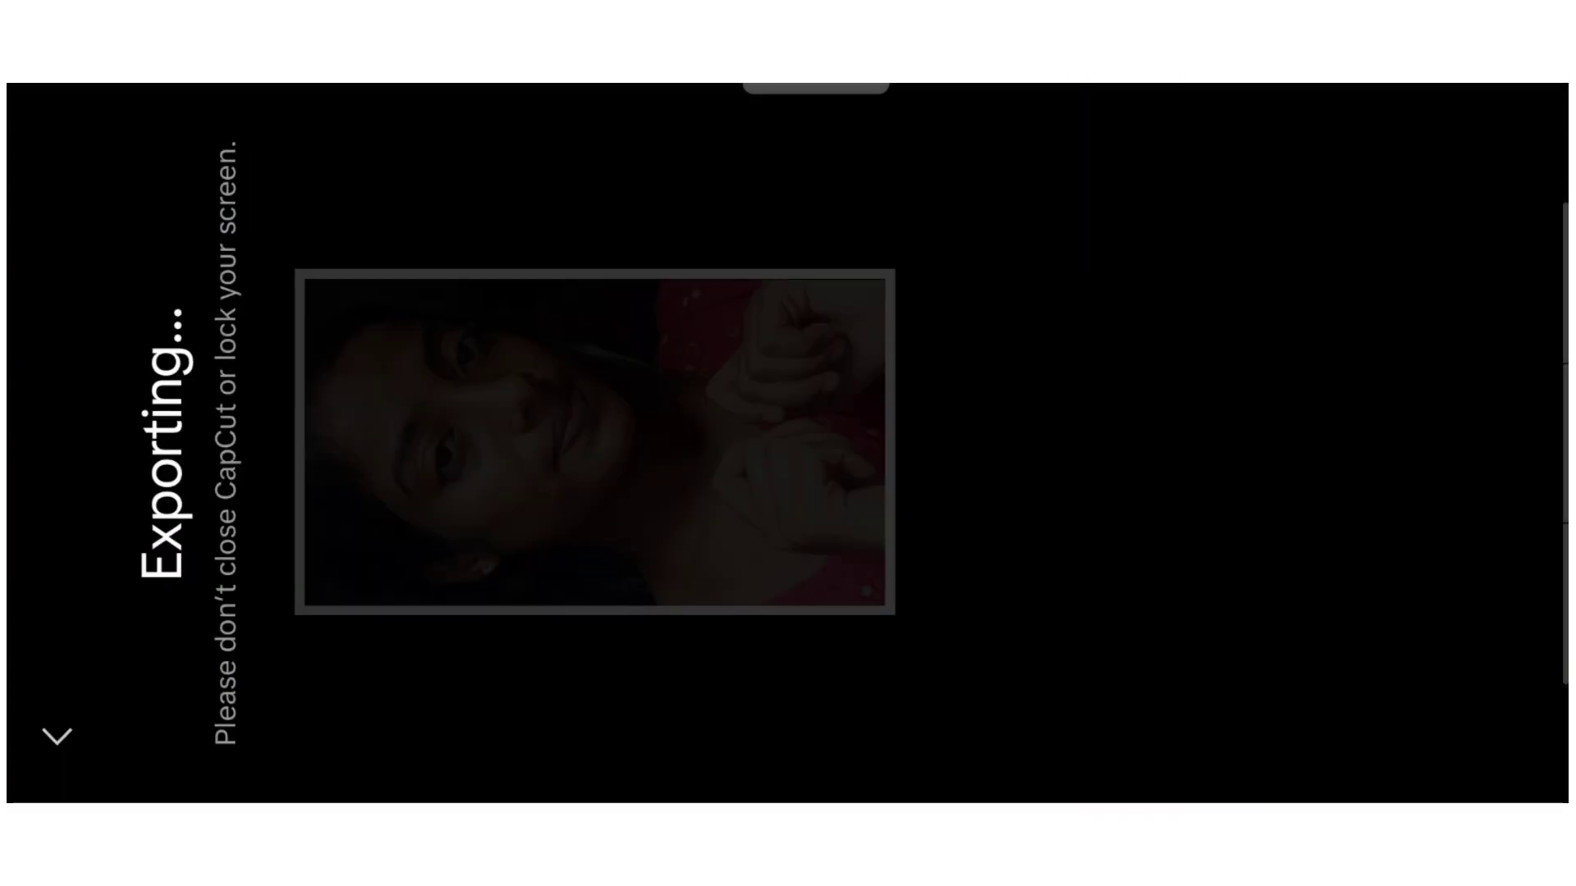